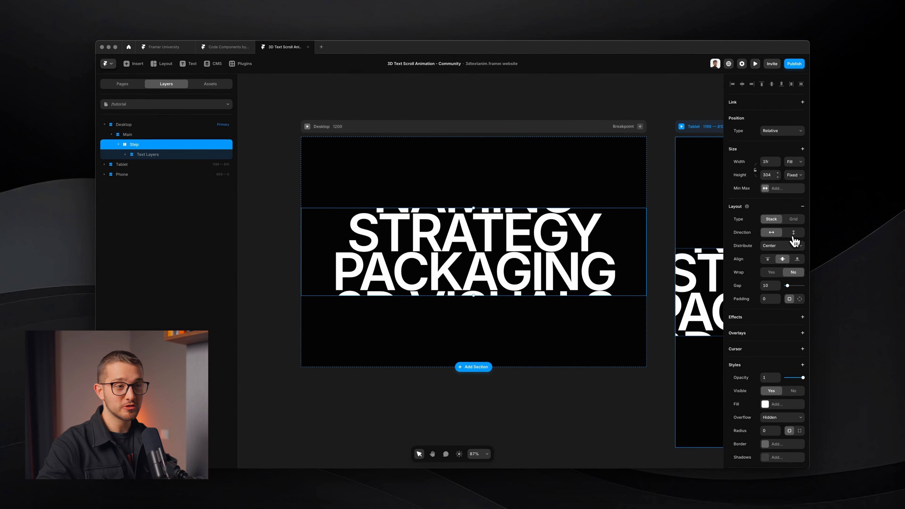
Step: Set the Step frame's Distribute to Start so BRANDING appears first
left_click(795, 245)
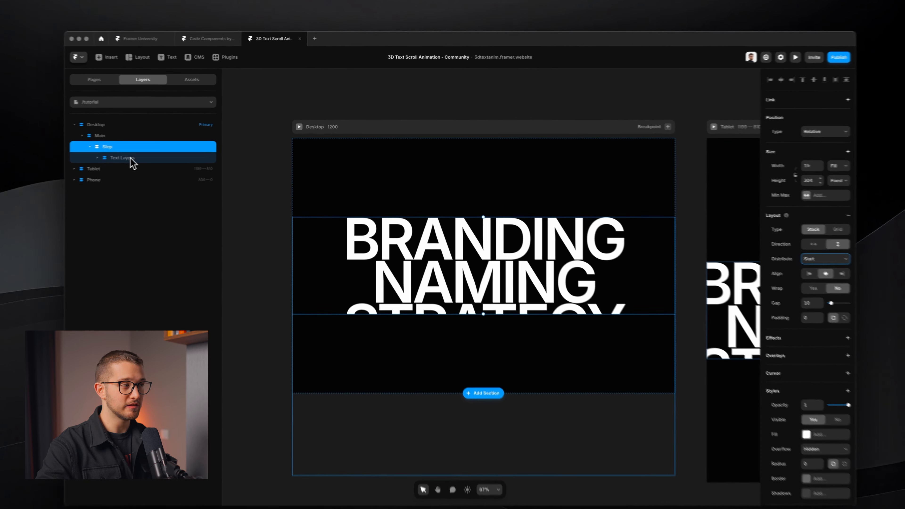
left_click(153, 153)
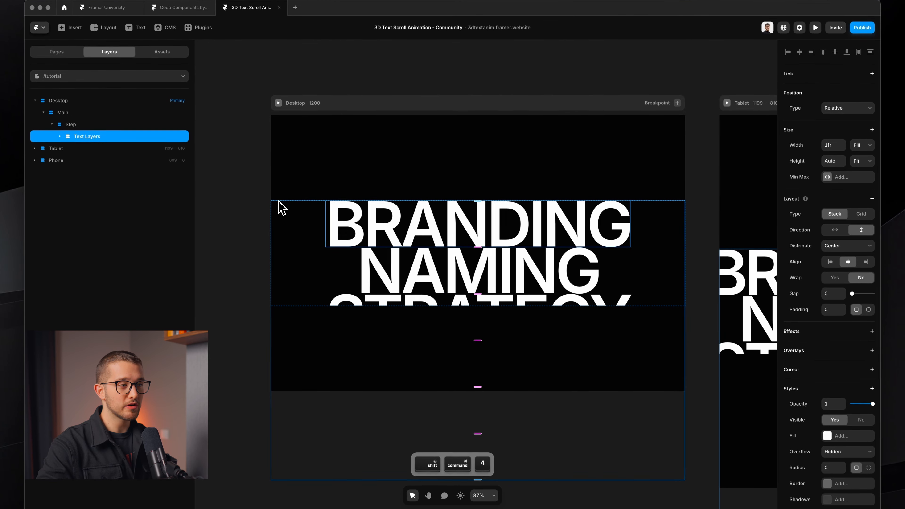
left_click_drag(291, 223, 664, 338)
key("Escape")
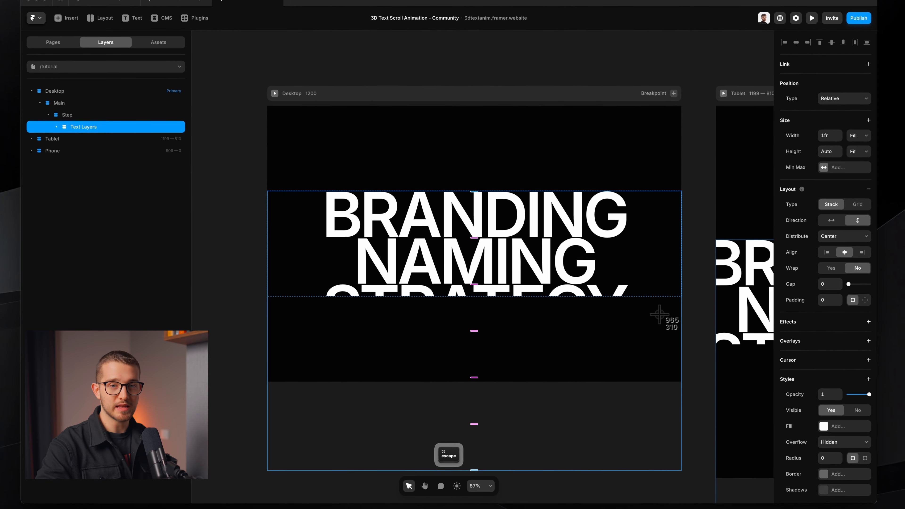
Step: Shrink the Step frame's height to 164
left_click(67, 115)
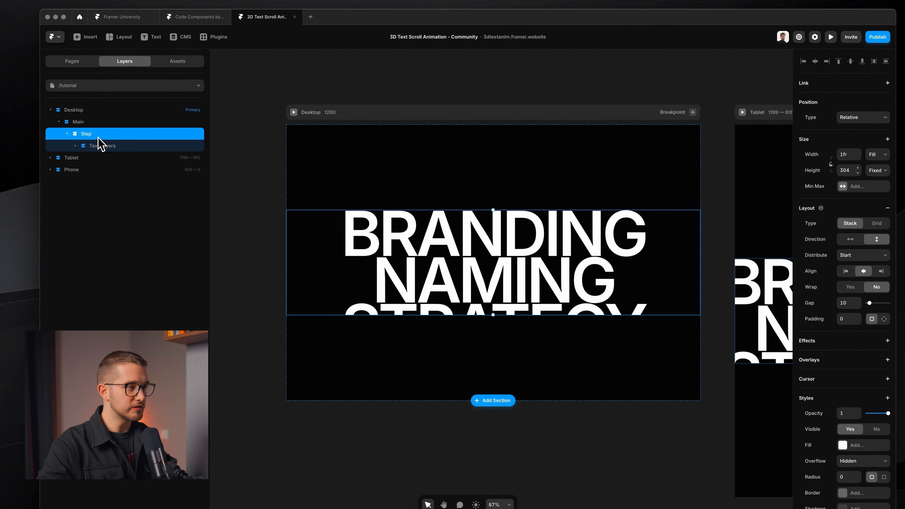
left_click_drag(384, 314, 410, 267)
scroll(411, 267, "up", 6)
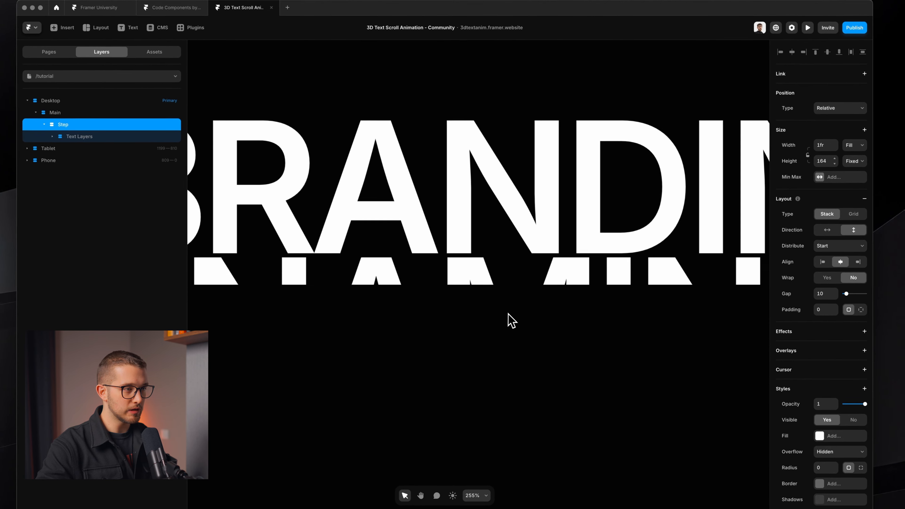
Step: Trim the Step frame to 136 tall and give the BRANDING text a fixed height of 135
left_click_drag(535, 283, 543, 256)
scroll(543, 255, "down", 3)
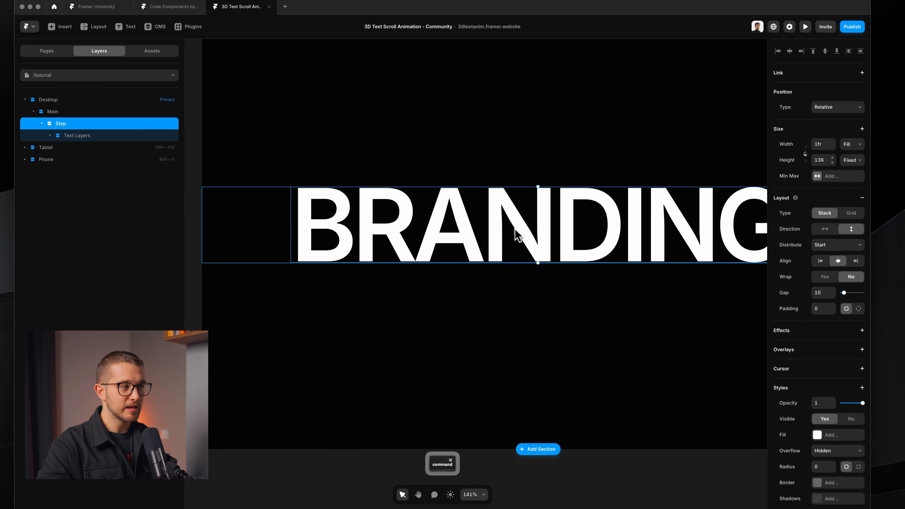
double_click(517, 237)
scroll(404, 203, "right", 3)
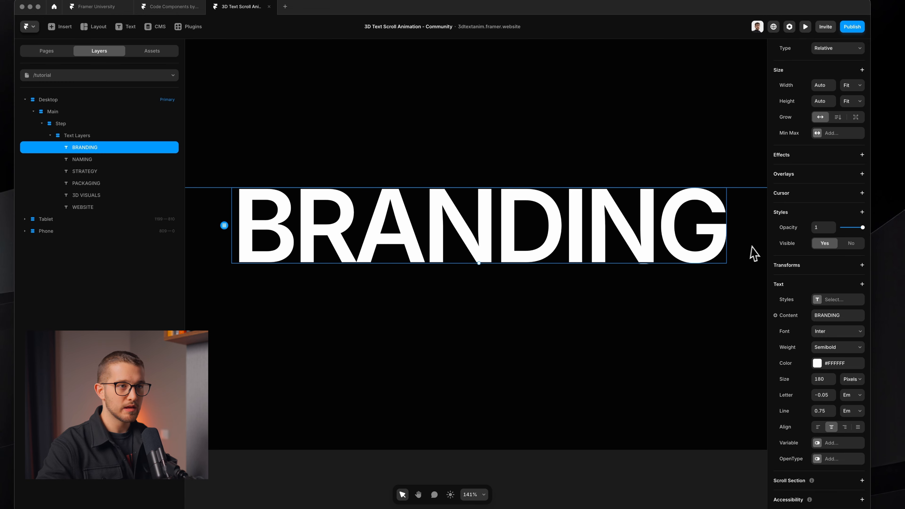
scroll(805, 239, "up", 3)
left_click(857, 163)
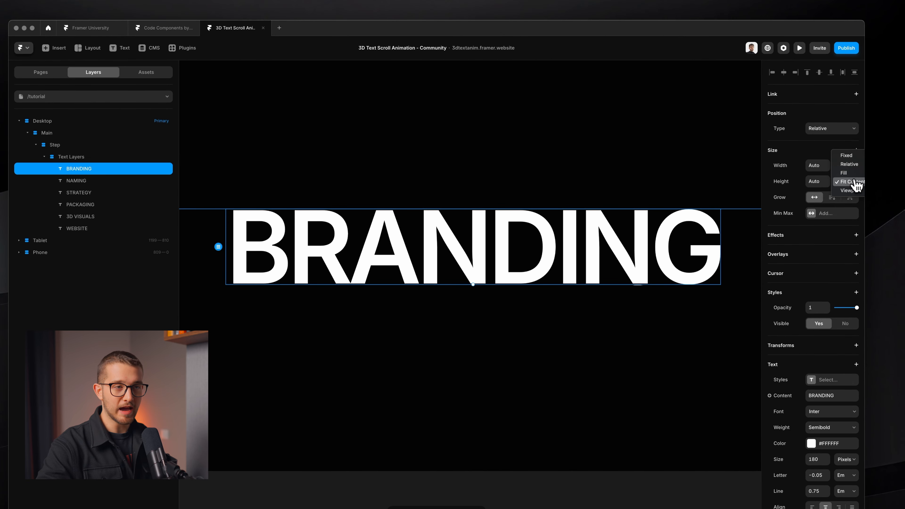
left_click(857, 157)
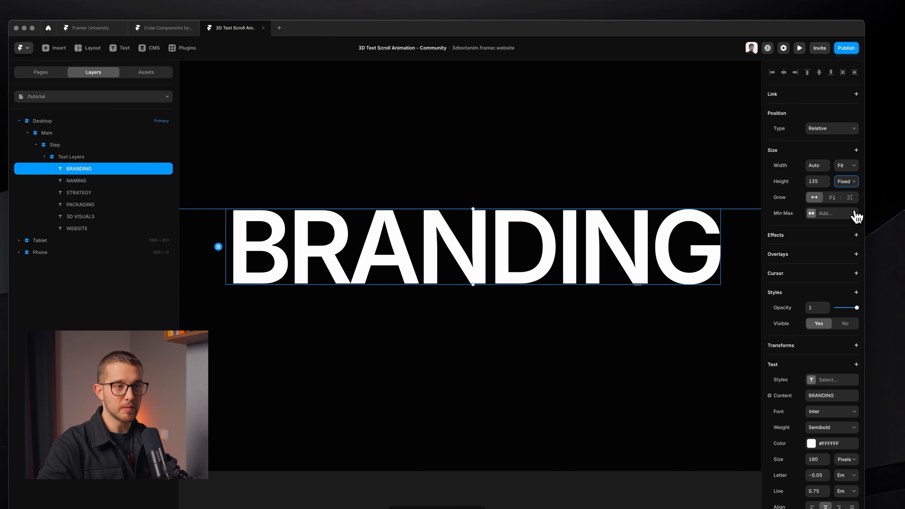
scroll(530, 222, "down", 4)
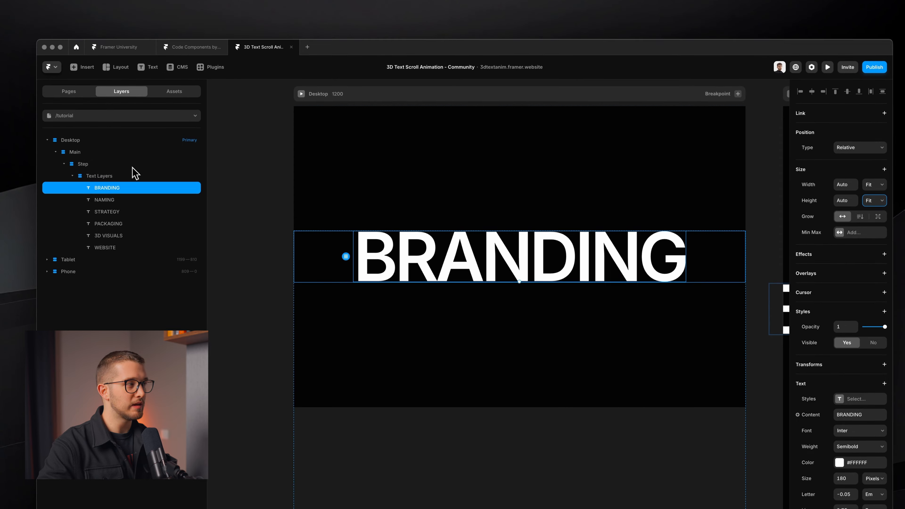
left_click(132, 164)
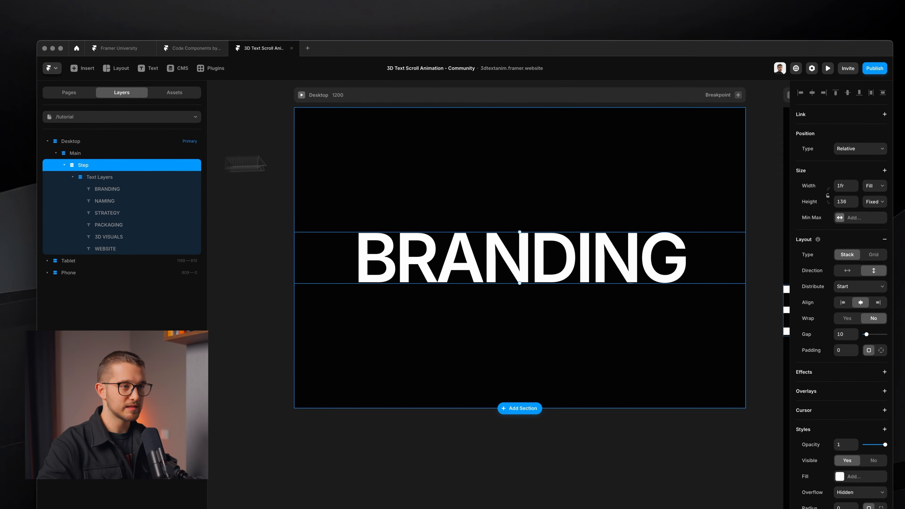
Step: Nudge the Step frame's height down to 135, then compare with the live preview site
left_click(854, 200)
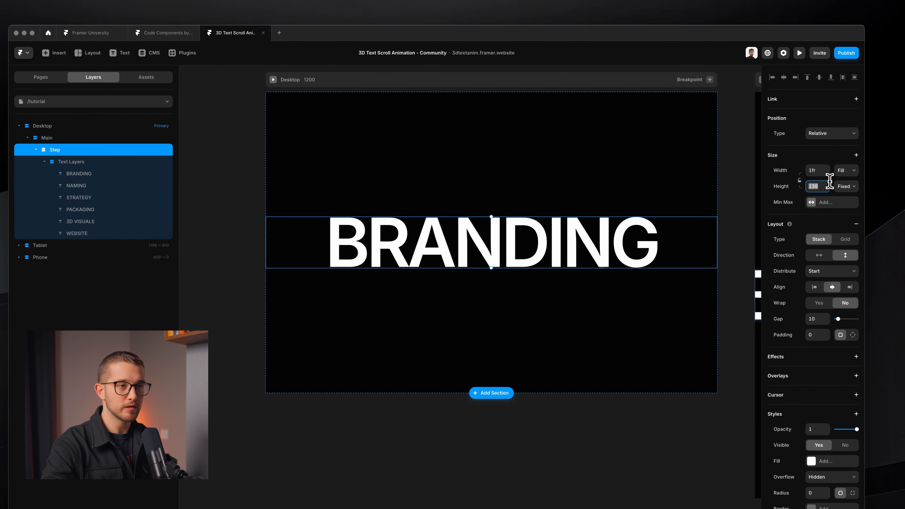
key("Down")
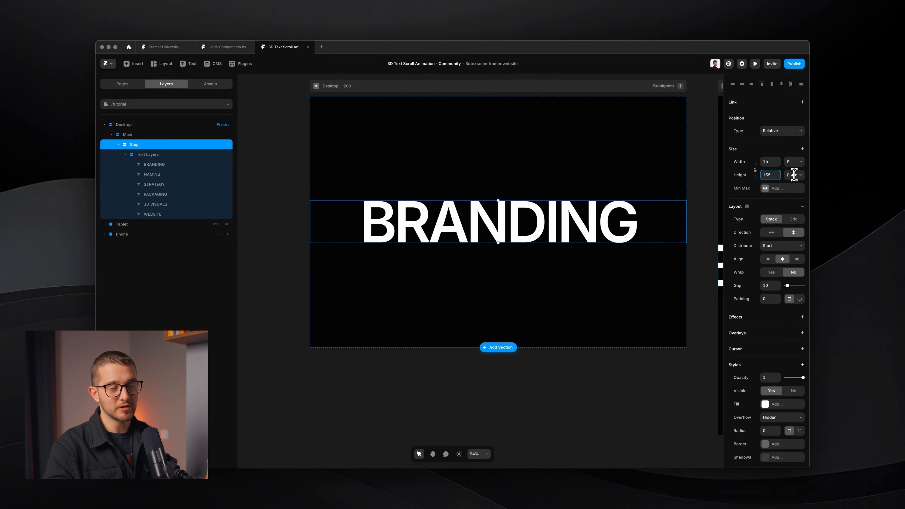
key("super+Tab")
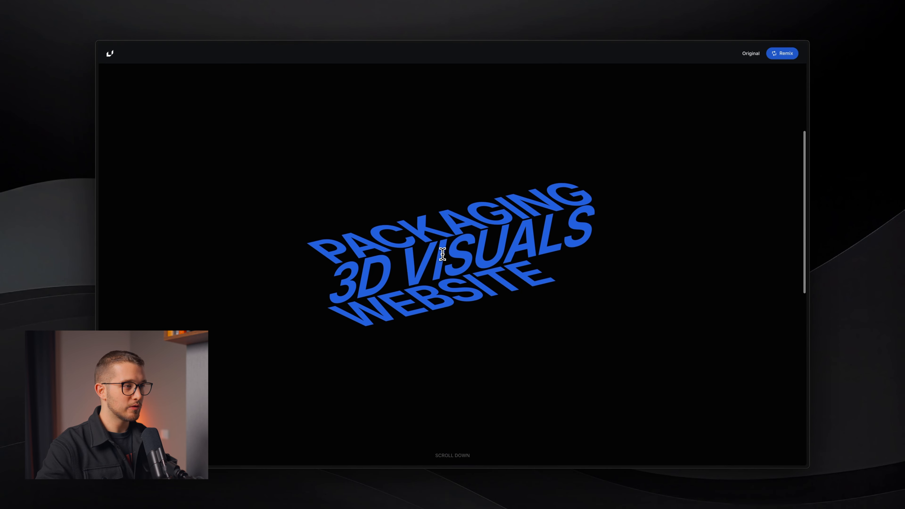
scroll(442, 249, "up", 5)
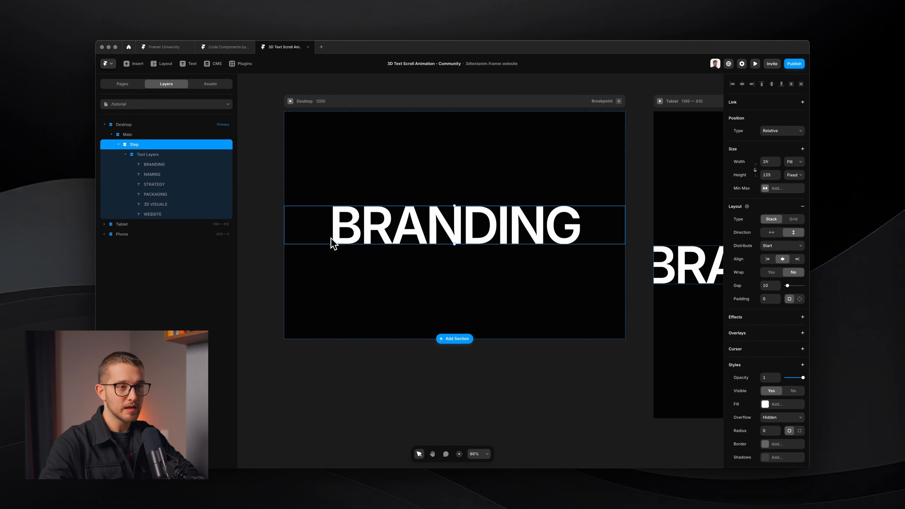
scroll(756, 385, "down", 2)
Step: Make Step's overflow Visible, then left-align the Text Layers stack and set its width to Fit Content
left_click(780, 348)
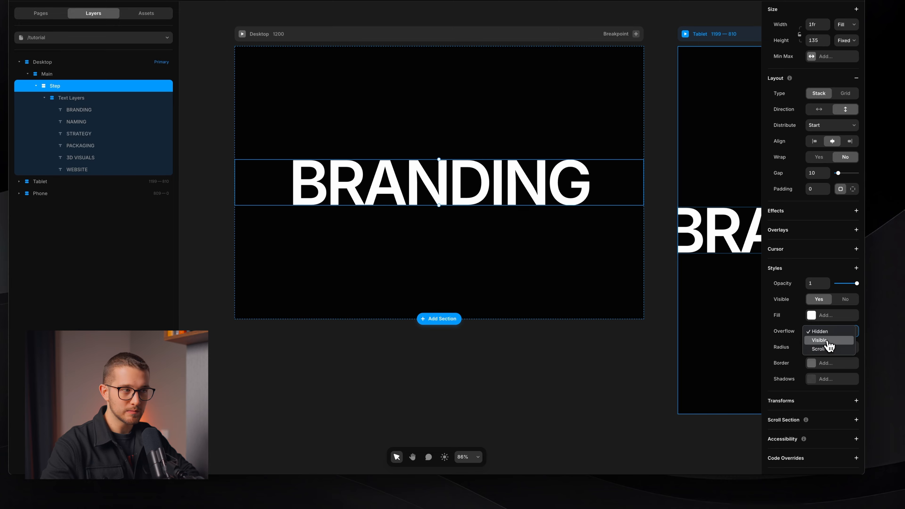
left_click(828, 341)
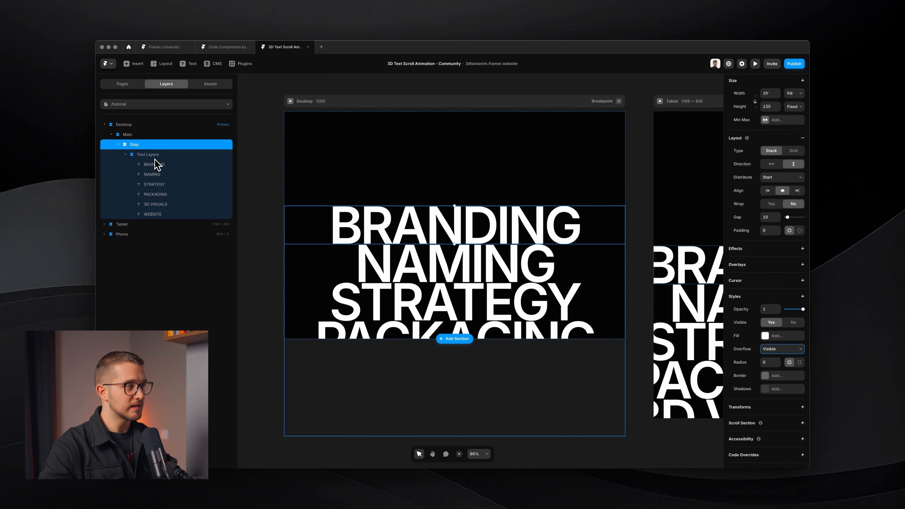
left_click(151, 156)
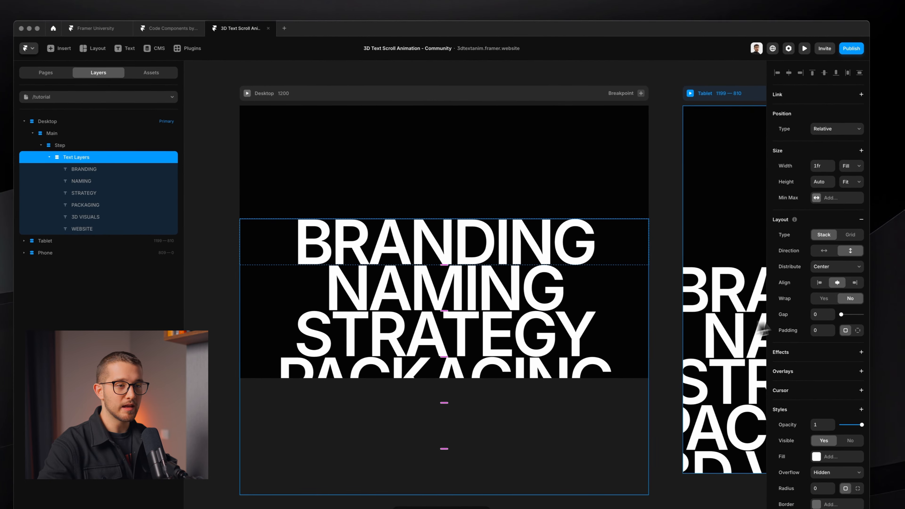
left_click(815, 281)
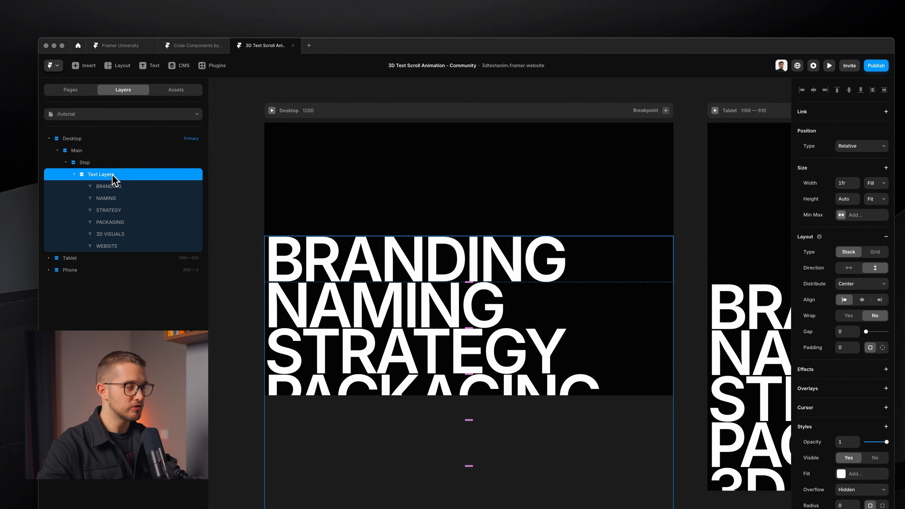
left_click(876, 183)
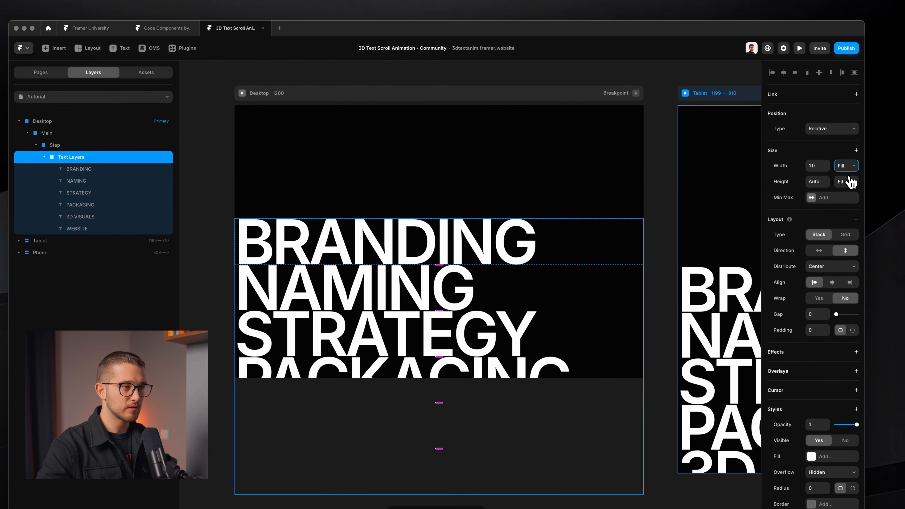
left_click(852, 182)
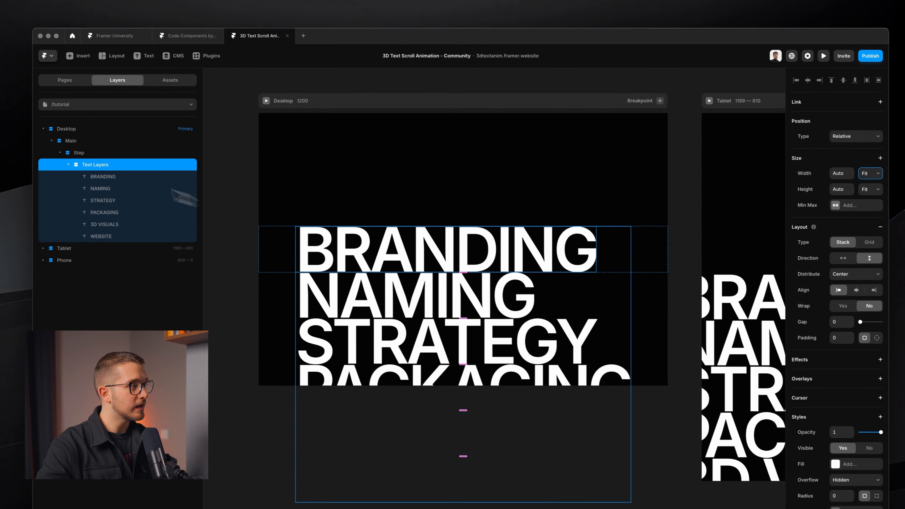
left_click(97, 146)
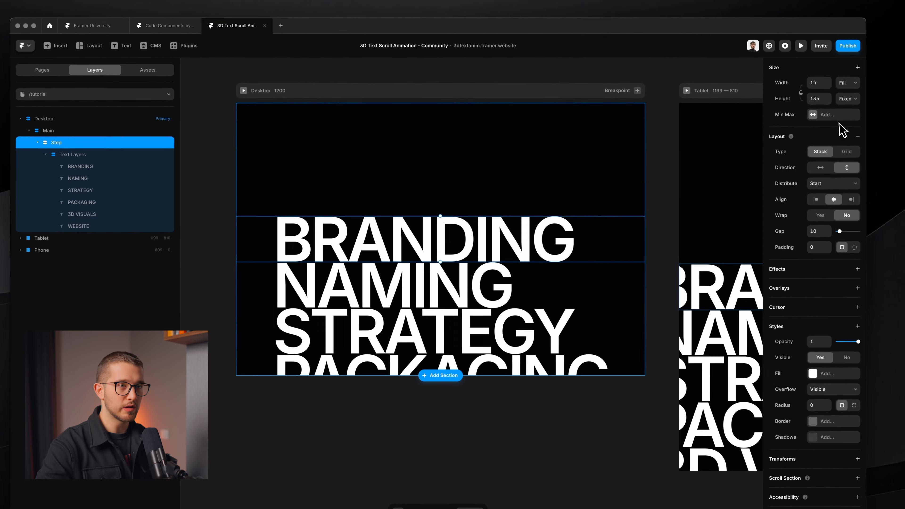
scroll(843, 130, "up", 2)
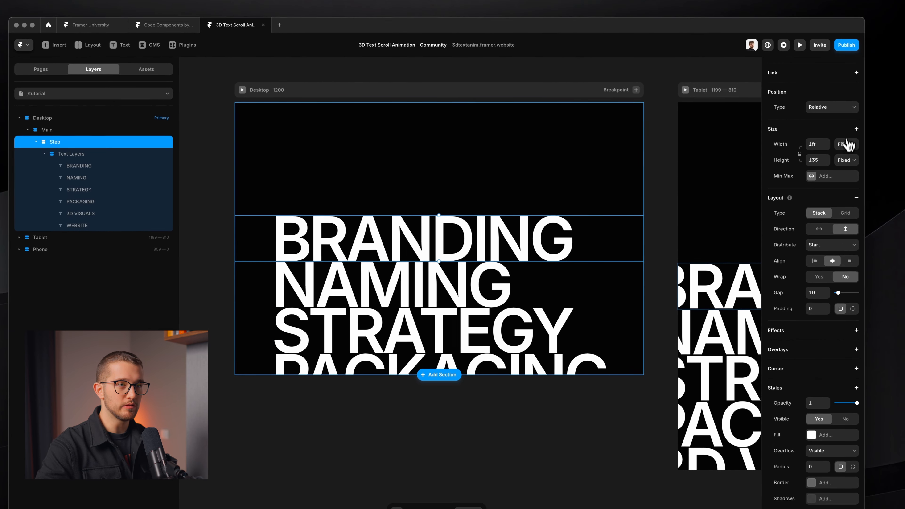
Step: Set the Step frame's width to Fit and its overflow to Hidden
left_click(848, 145)
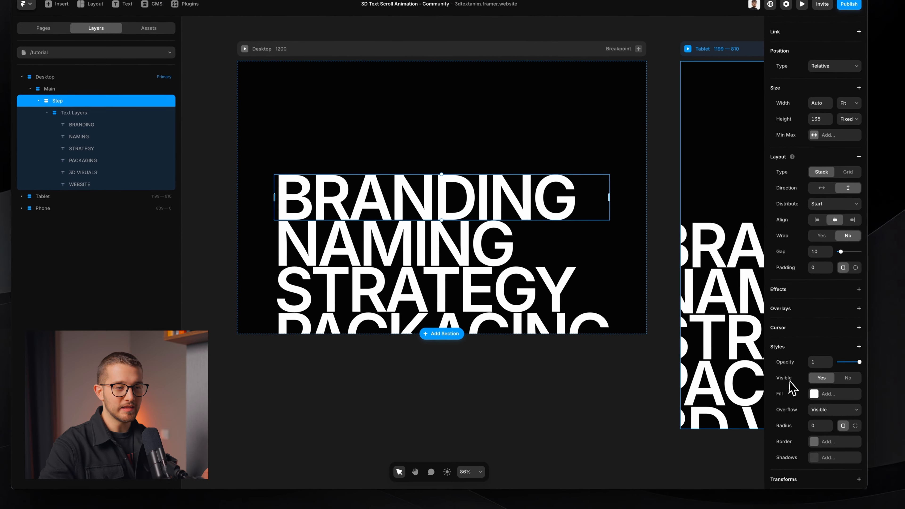
scroll(831, 392, "down", 2)
left_click(834, 389)
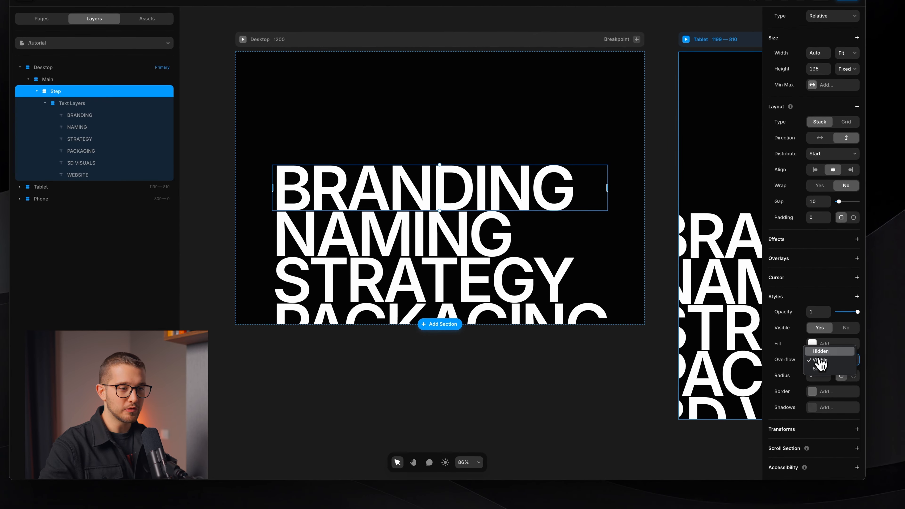
left_click(823, 351)
Step: Collapse the Step layer and inspect the word STRATEGY on the 3D text preview site
left_click(492, 290)
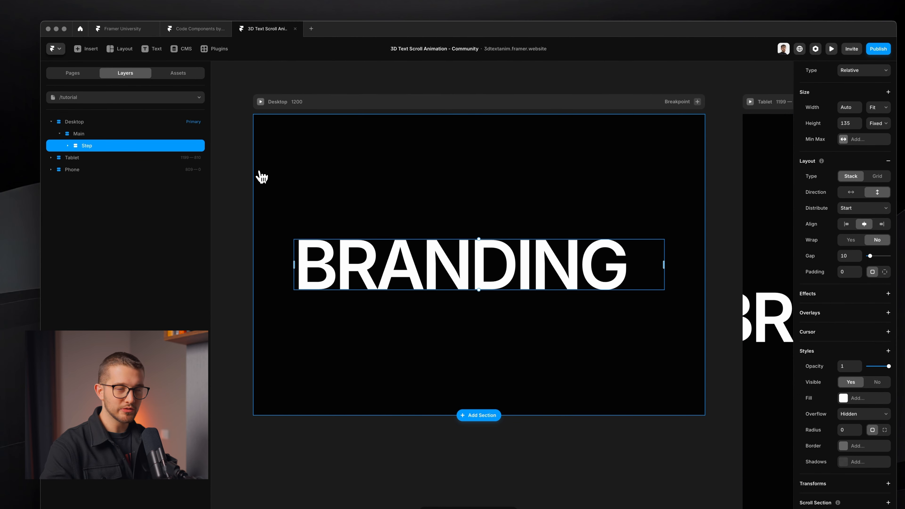
key("super+Tab")
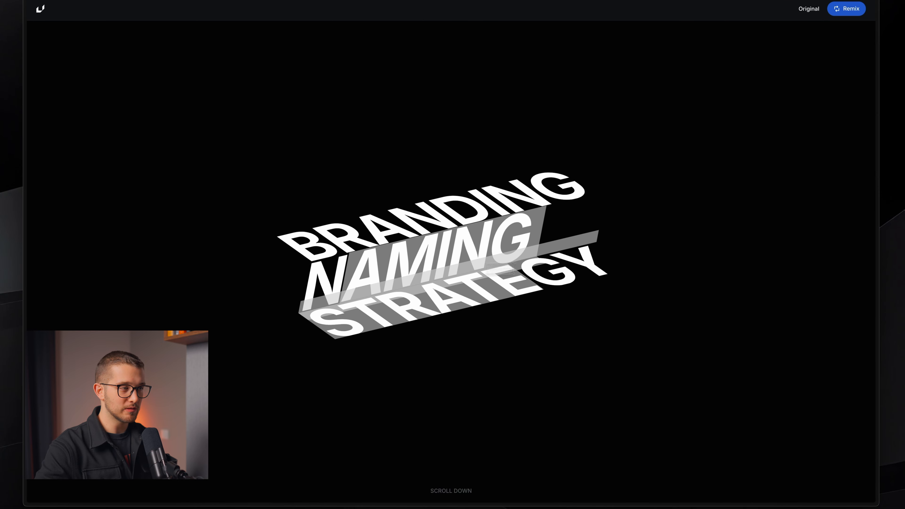
left_click_drag(408, 305, 575, 282)
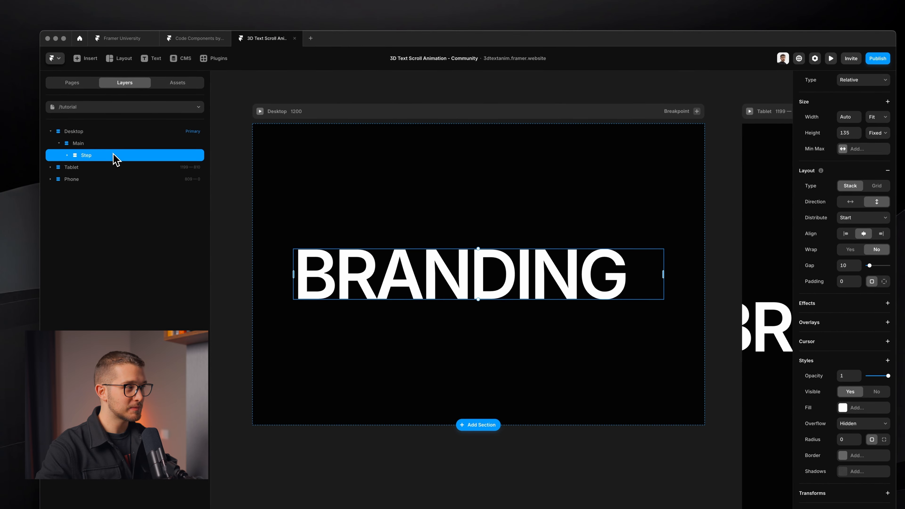
Step: Duplicate the Step frame and rename the first layer Step 1
key("super+d")
key("super+d")
left_click(66, 170)
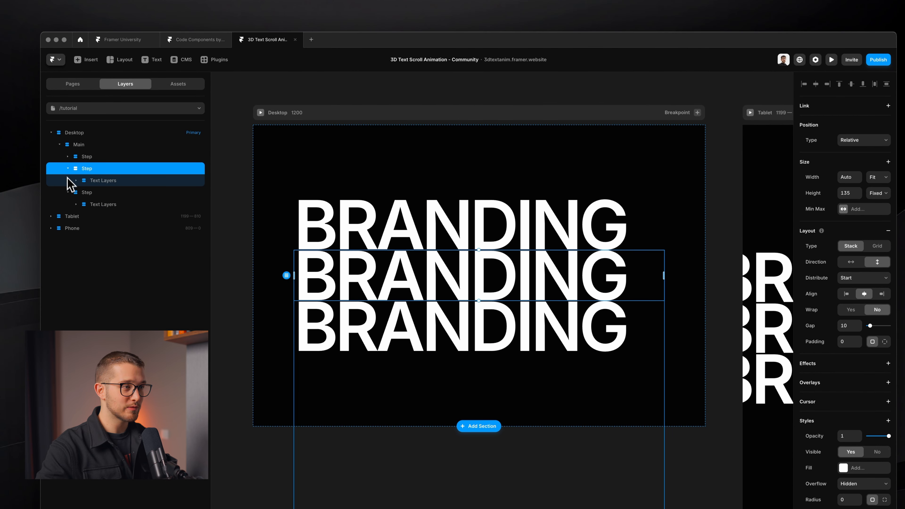
double_click(101, 161)
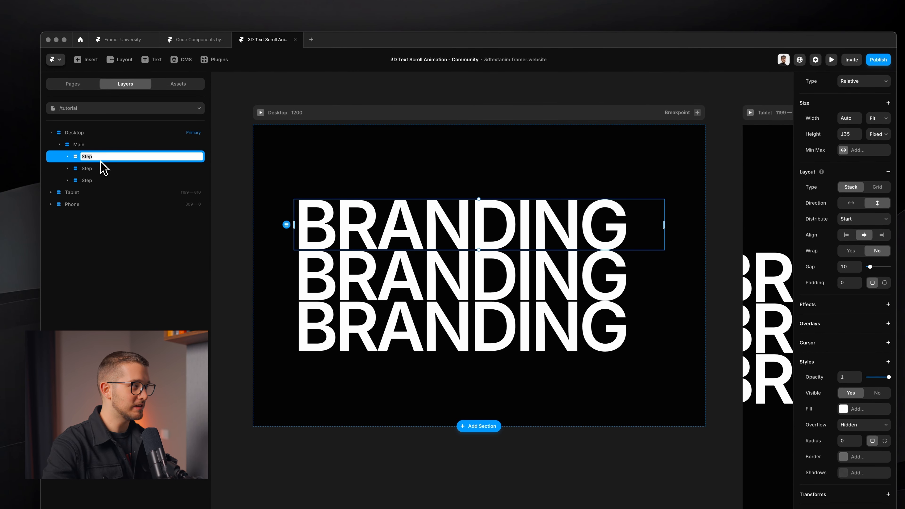
type("1")
key("Return")
Step: Rename the other layers Step 2 and Step 3, and wrap all three in a stack
double_click(99, 169)
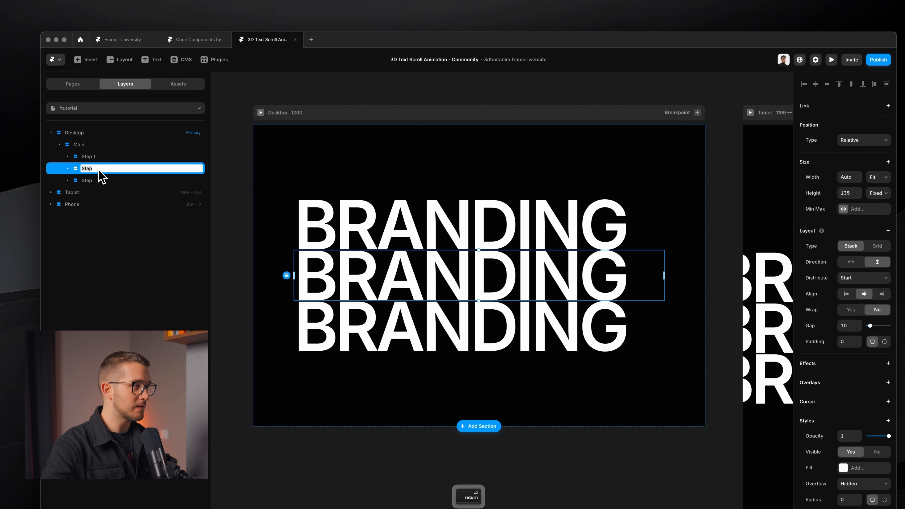
type("2")
key("Tab")
type("3")
key("Return")
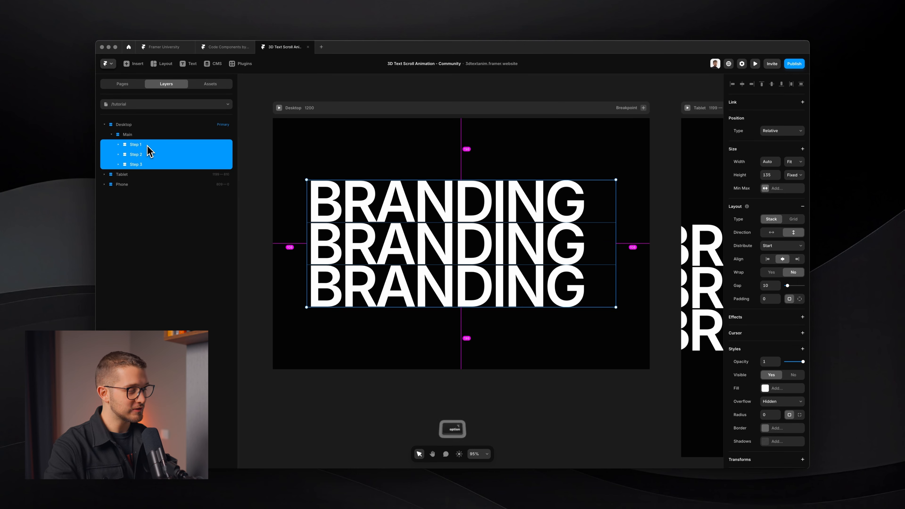
key("super+alt+g")
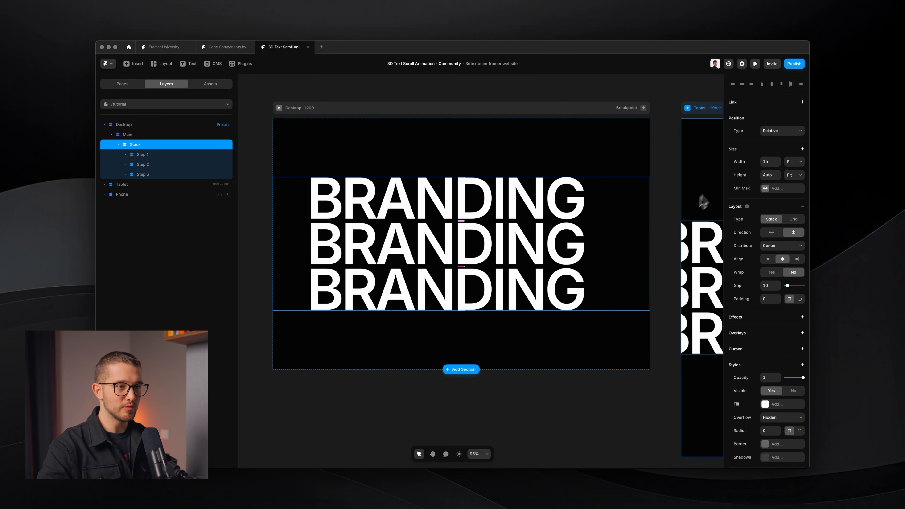
Step: Set the stack's width to Fit and its gap to 0
left_click(794, 162)
left_click(795, 173)
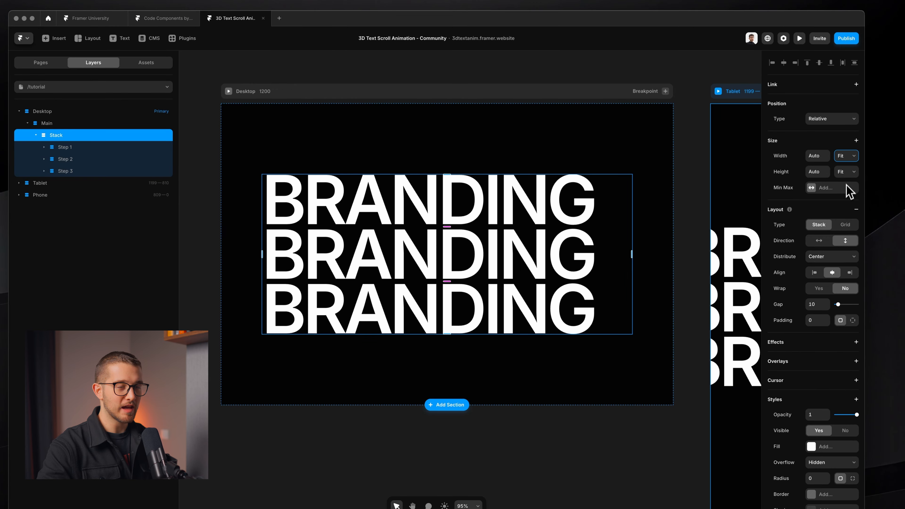
key("Return")
scroll(401, 239, "up", 5)
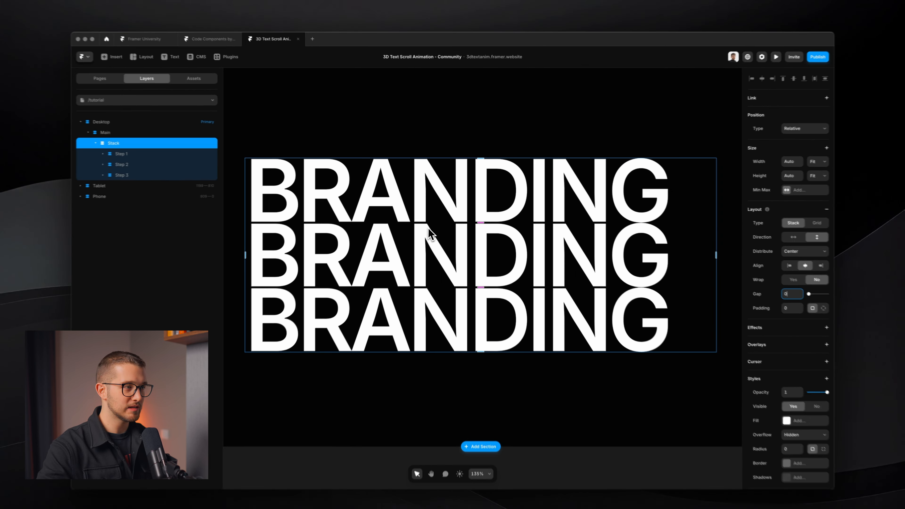
scroll(433, 238, "down", 4)
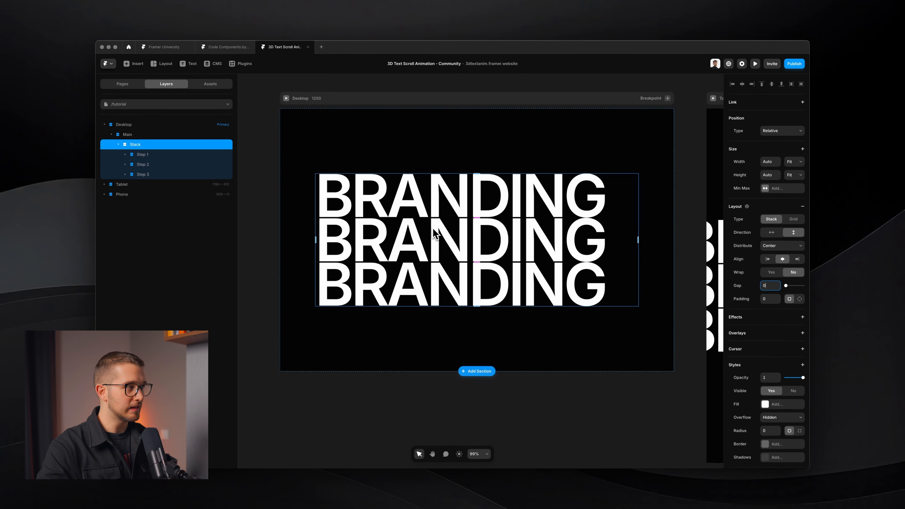
Step: Rename the stack layer 'Steps'
double_click(149, 145)
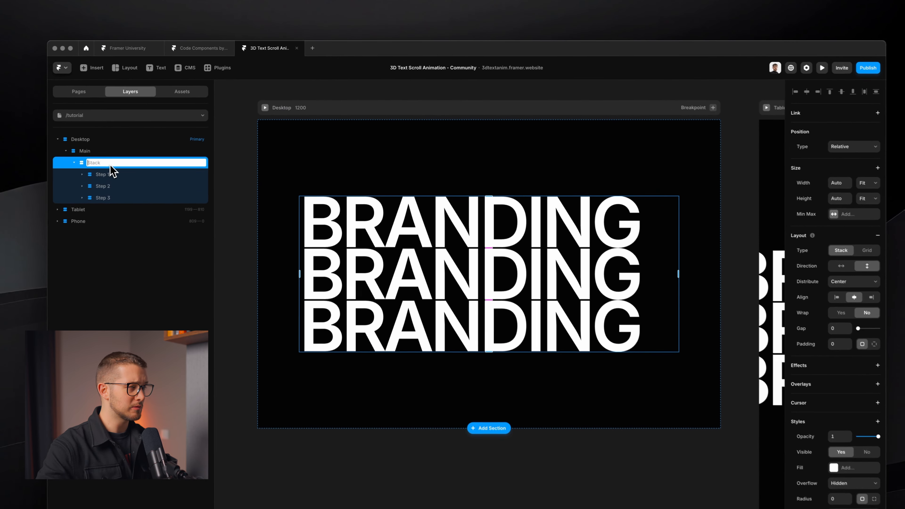
type("Step")
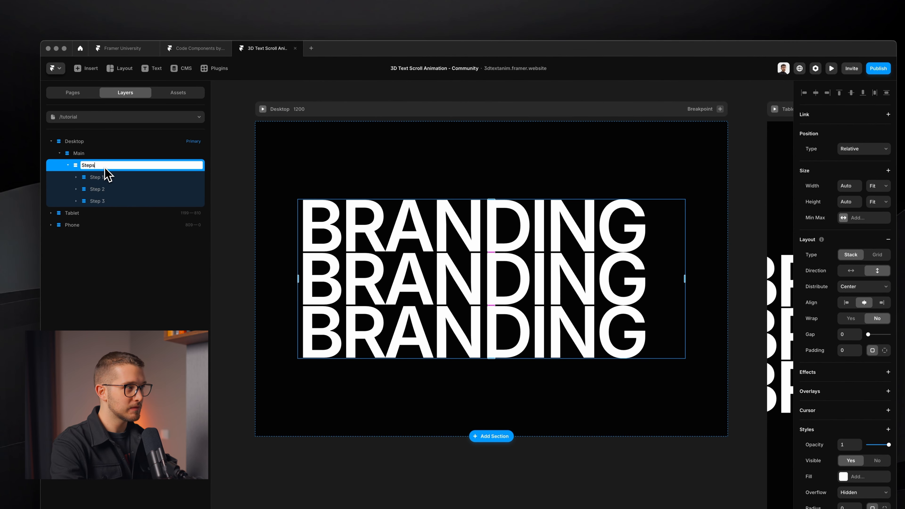
type("s")
key("Return")
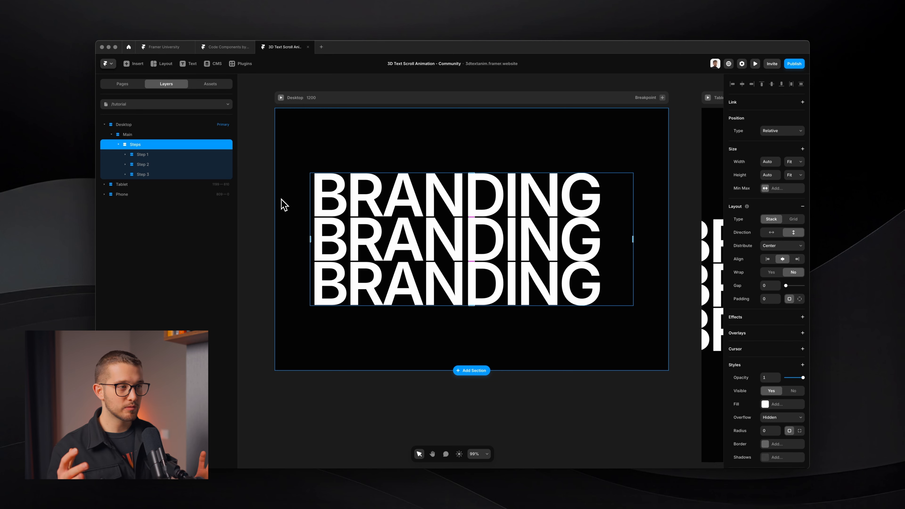
Step: Compare against the published 3D text site, then open the Transforms options list for Steps
key("super+Tab")
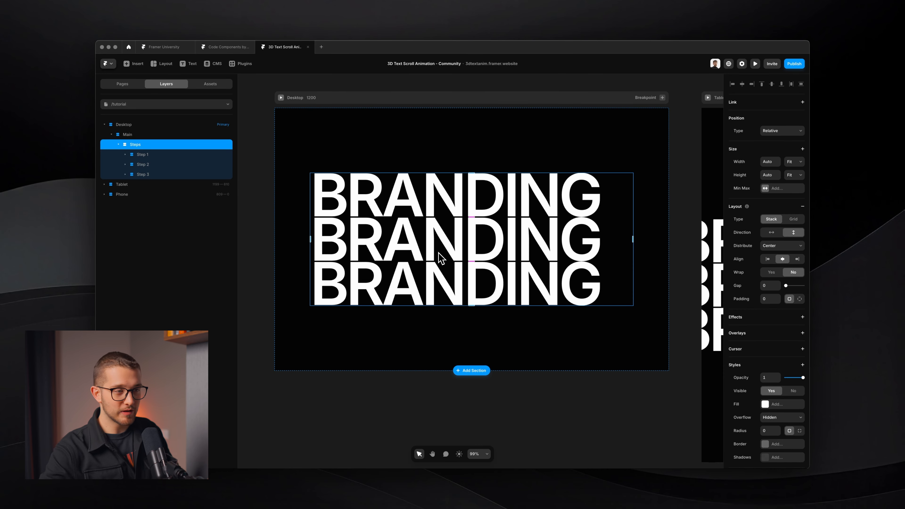
scroll(762, 304, "down", 3)
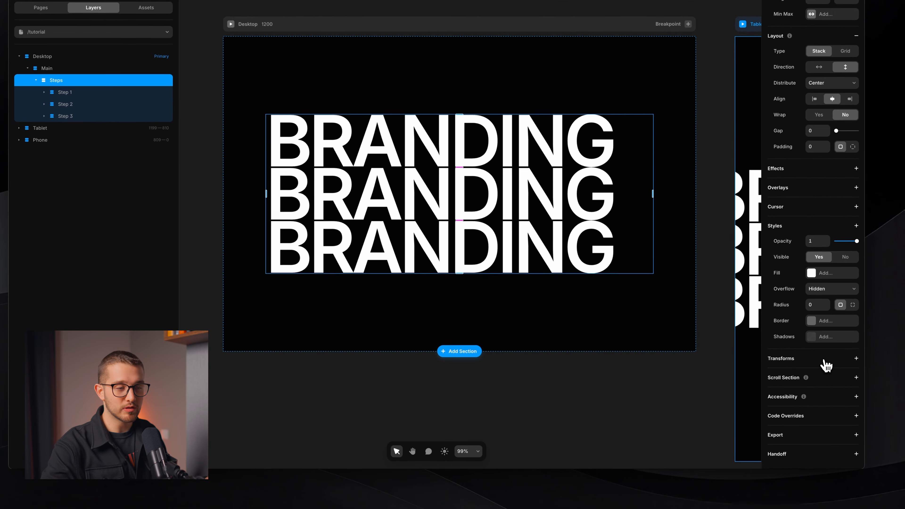
left_click(826, 365)
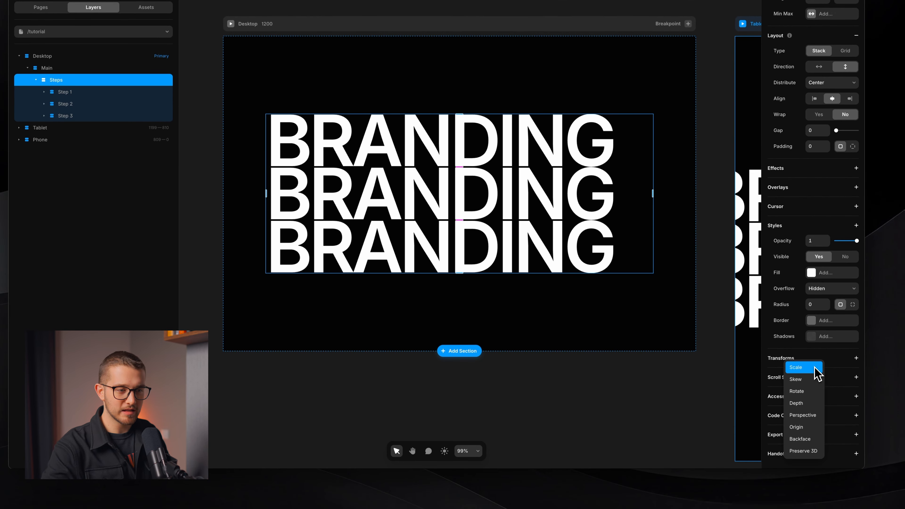
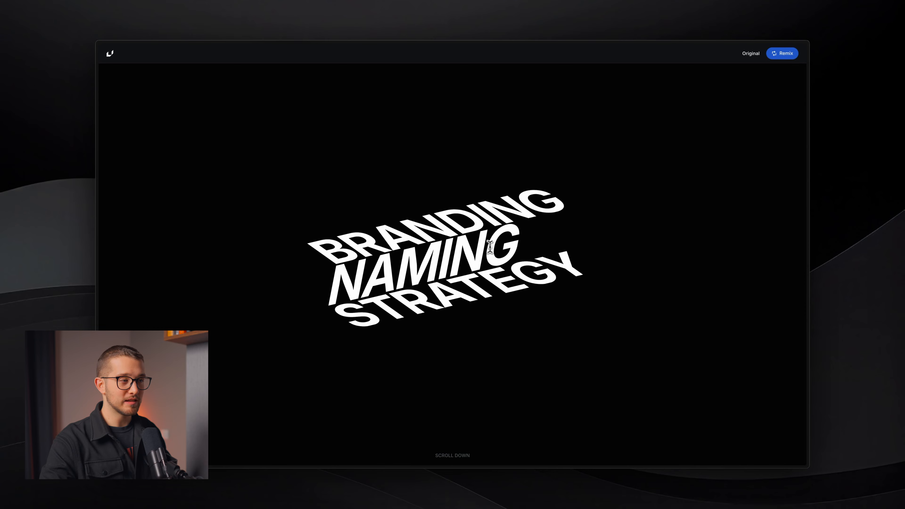
Step: Switch from the reference preview back to the Framer editor showing the BRANDING / NAMING / STRATEGY stack
key("super")
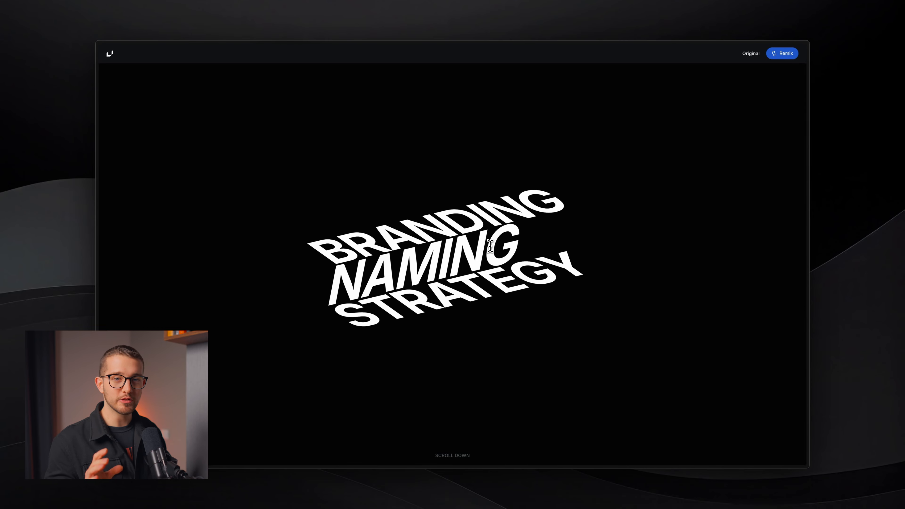
key("super+Tab")
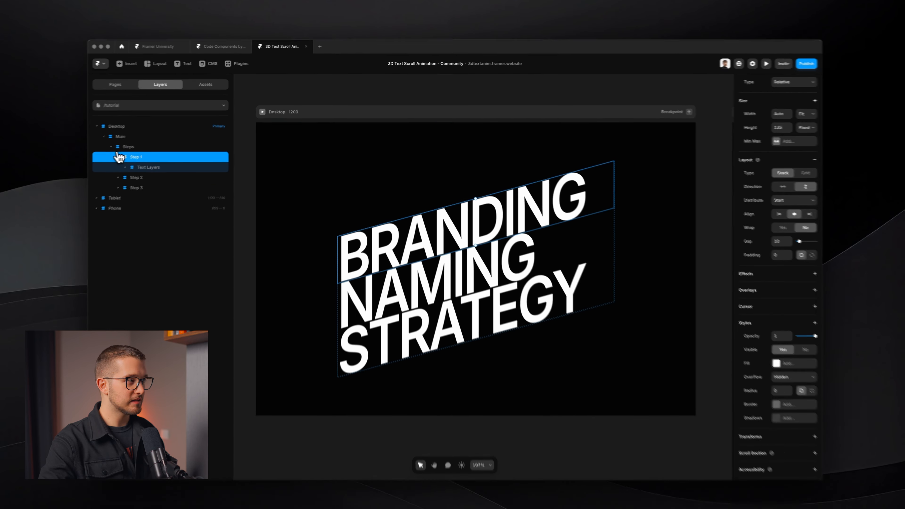
Step: Give Step 1 a 3D Rotate transform with X at -70°, then check the published preview
left_click(125, 154)
scroll(810, 374, "down", 2)
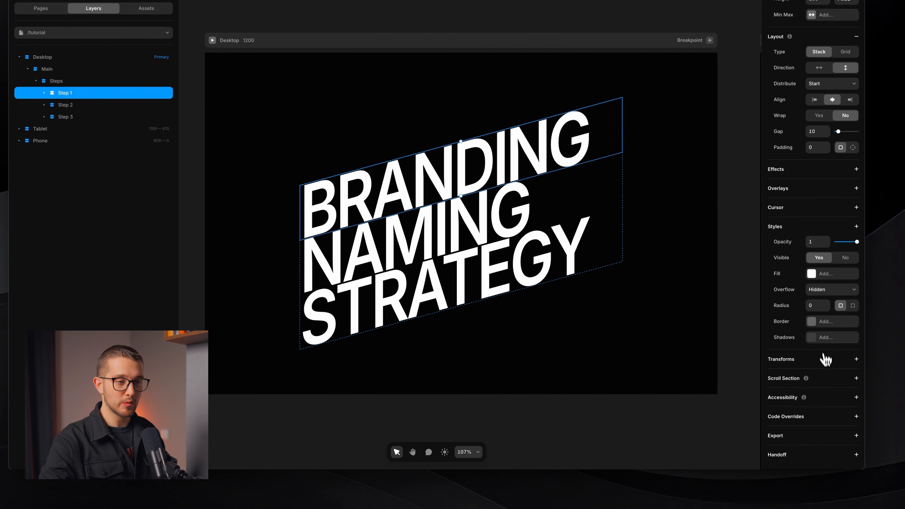
left_click(837, 412)
left_click(833, 396)
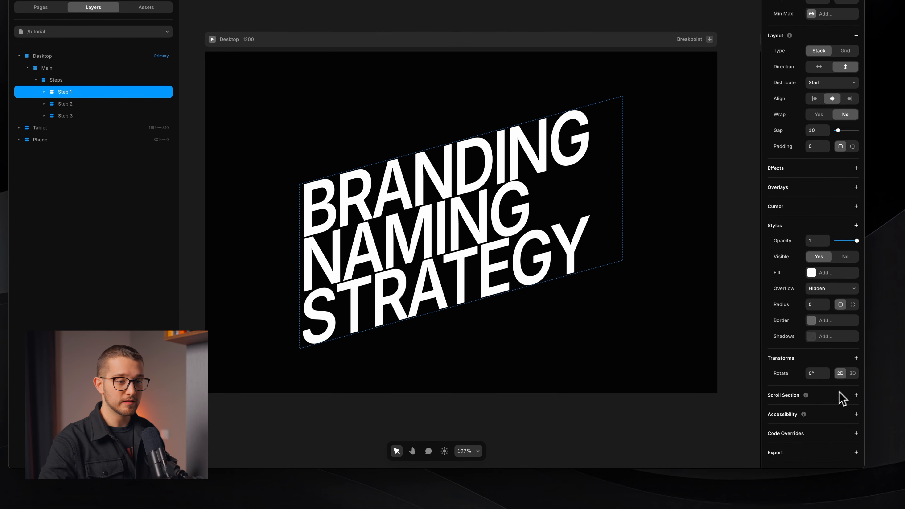
left_click(854, 377)
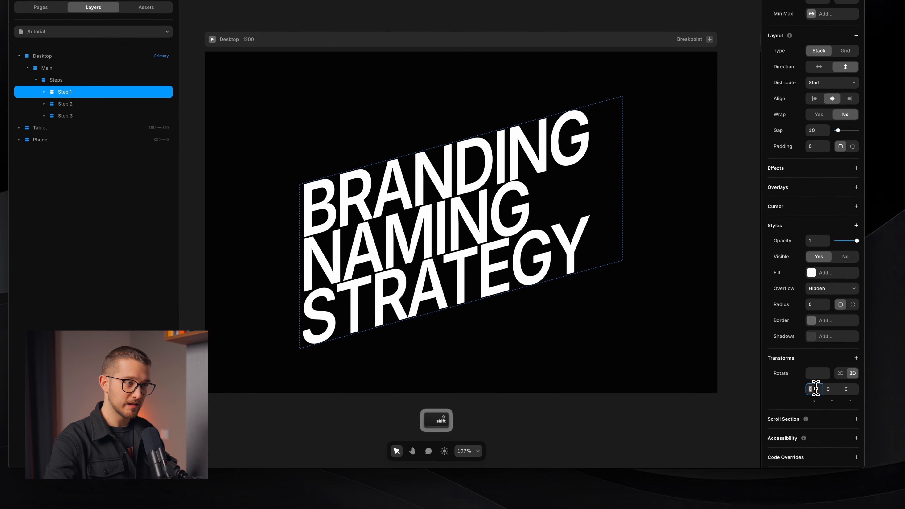
key("shift+Down")
key("shift+Down")
key("shift+Down")
key("shift+Down")
key("shift+Down")
key("shift+Down")
key("shift+Down")
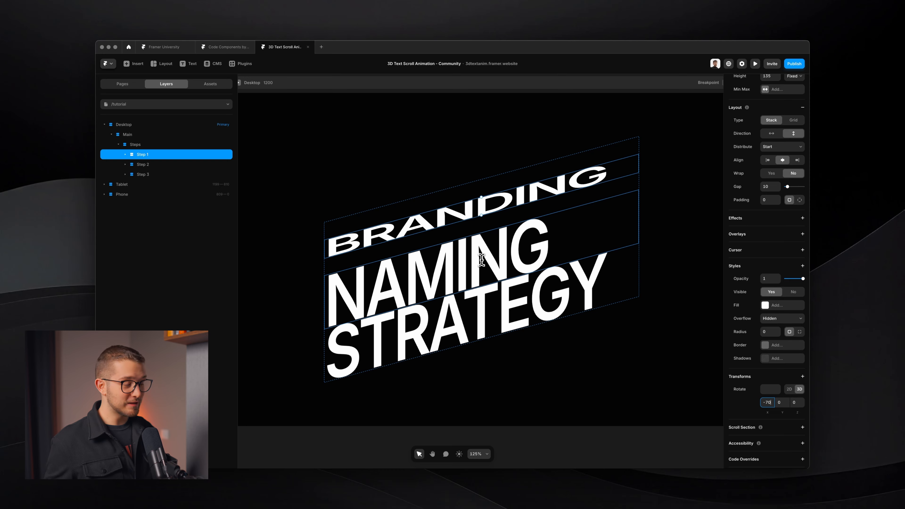
key("super+Tab")
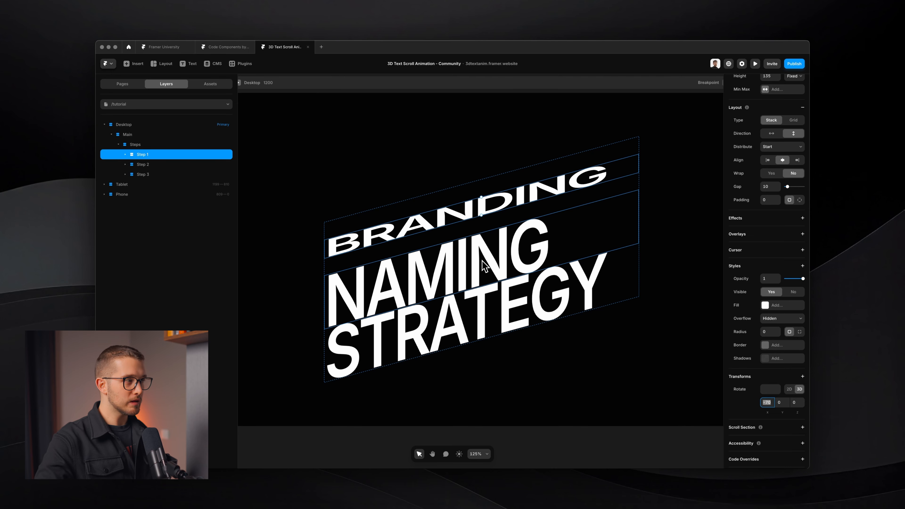
left_click(171, 145)
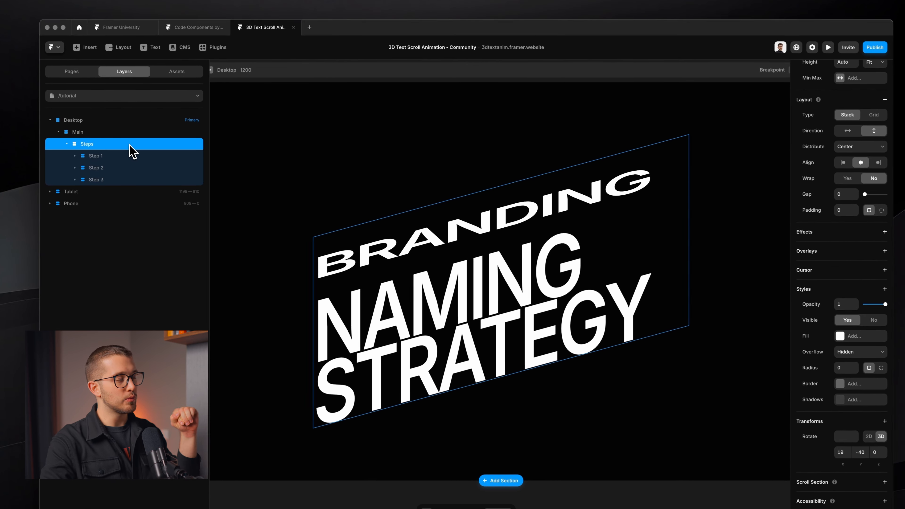
left_click(151, 156)
left_click(106, 168)
left_click(105, 180)
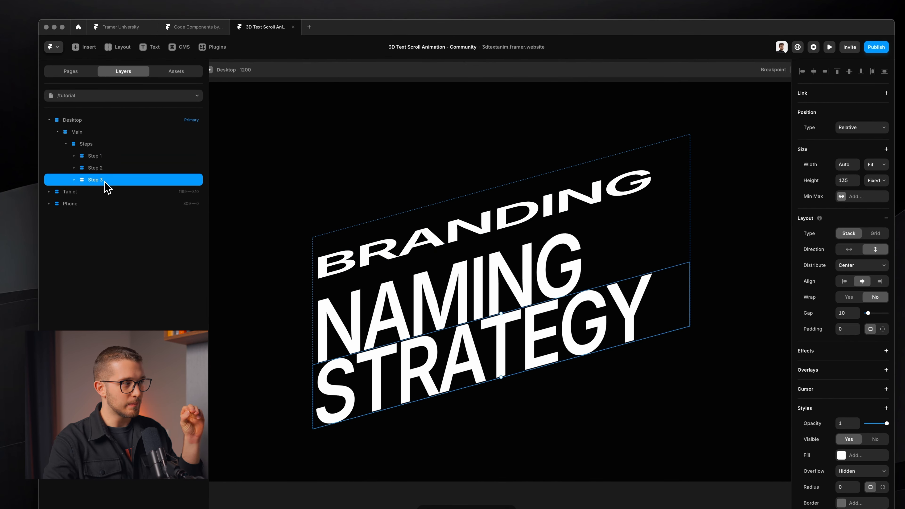
left_click(103, 144)
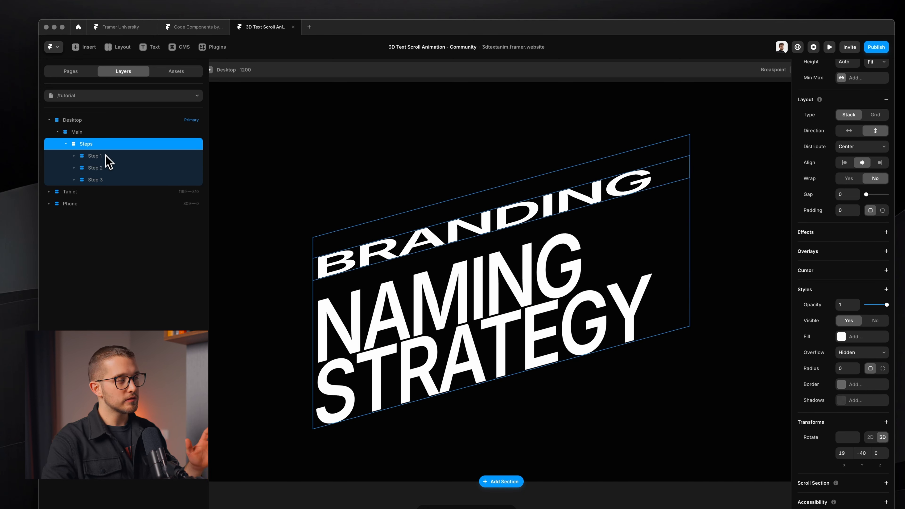
left_click(106, 156)
left_click(106, 168)
left_click(106, 180)
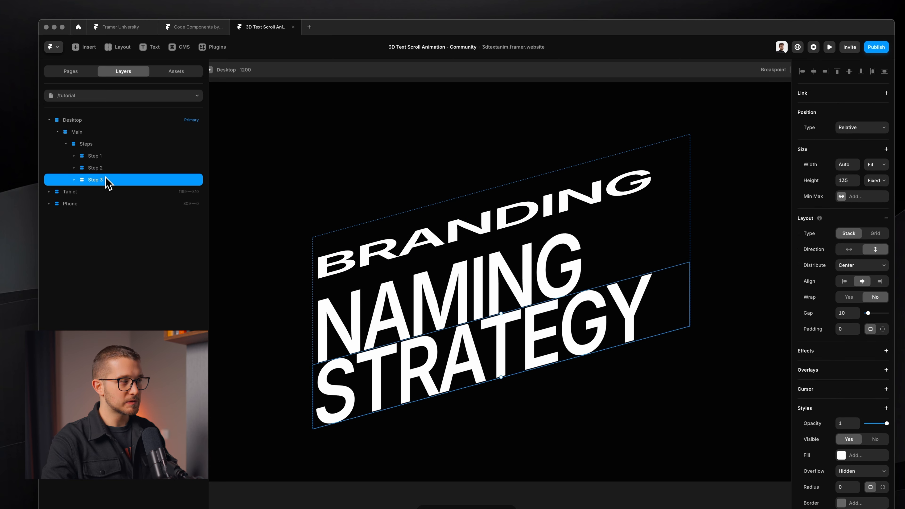
key("super+Tab")
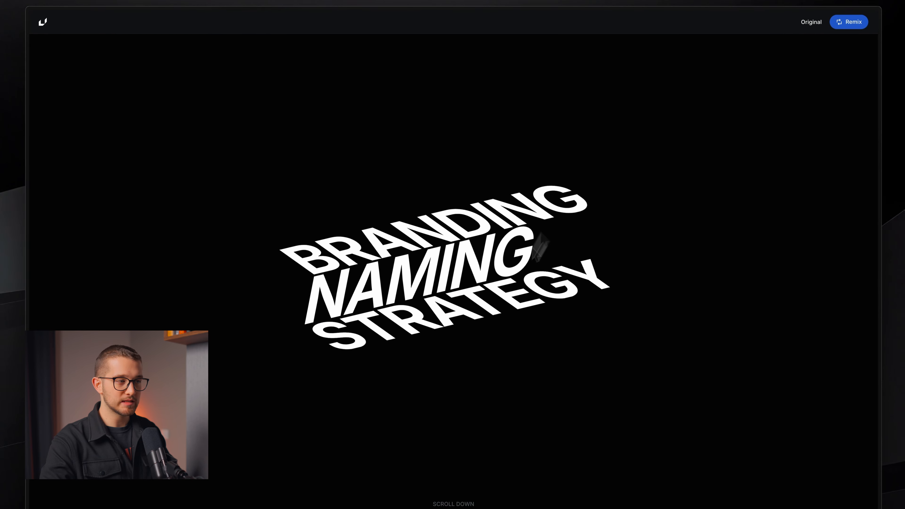
key("shift+super+4")
left_click_drag(269, 199, 603, 363)
key("Escape")
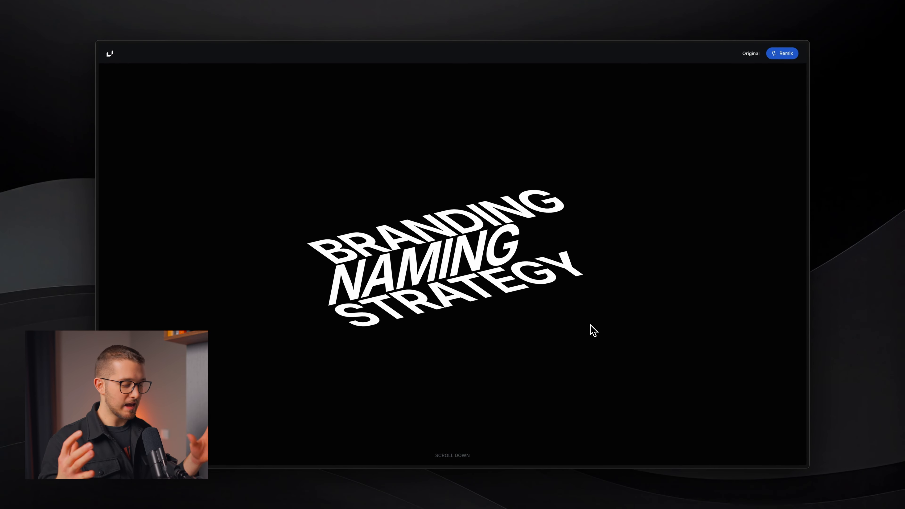
key("super+Tab")
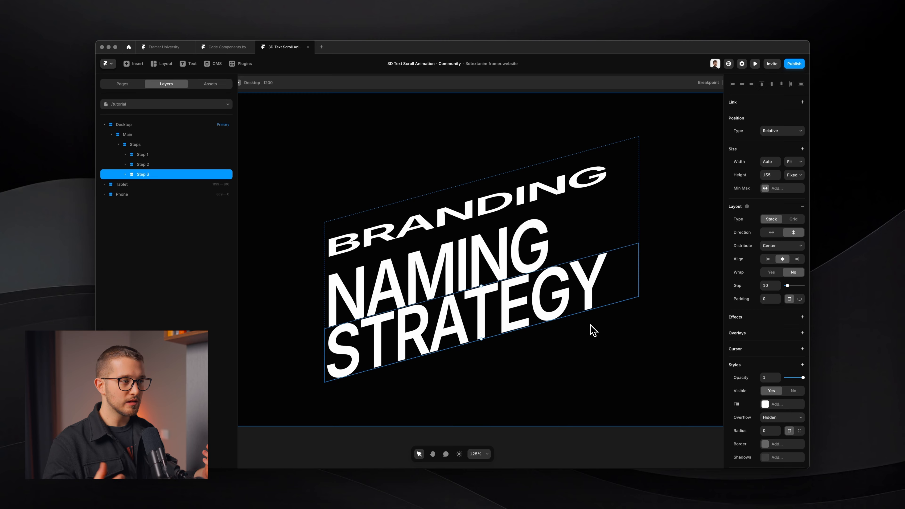
left_click(141, 144)
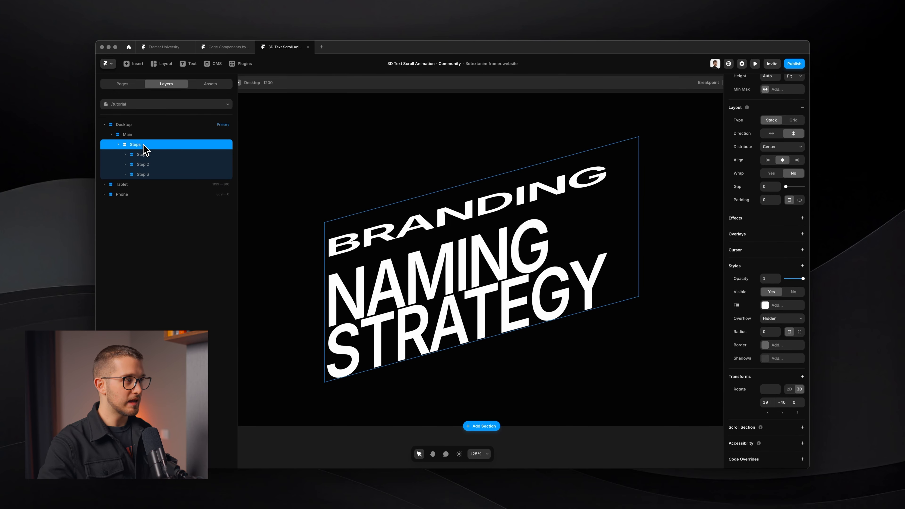
Step: Add Preserve 3D to the Steps group, toggling it to compare, and leave it set to Yes
left_click(142, 154)
left_click(147, 175, "shift")
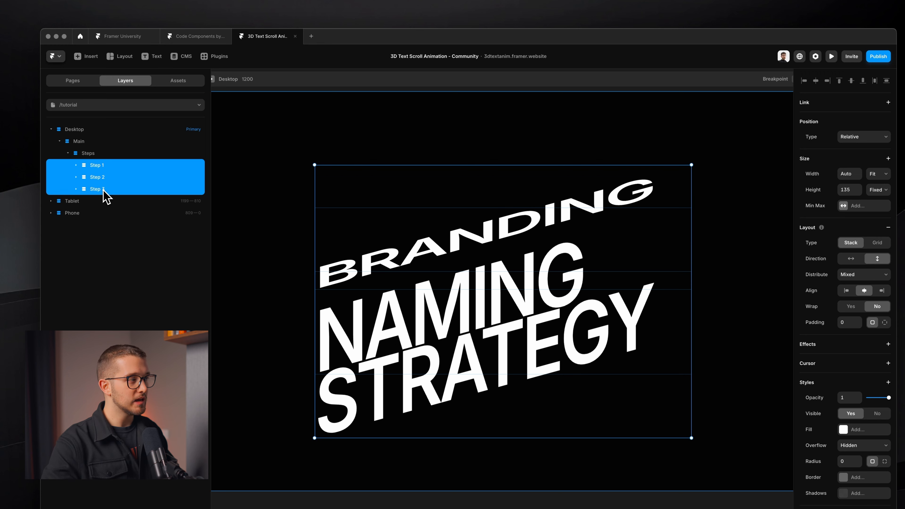
left_click(107, 154)
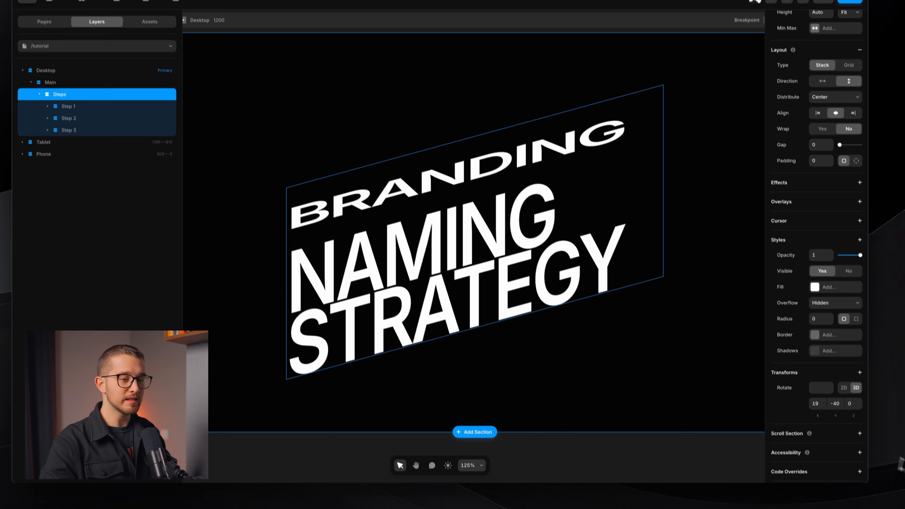
scroll(861, 422, "down", 2)
left_click(862, 432)
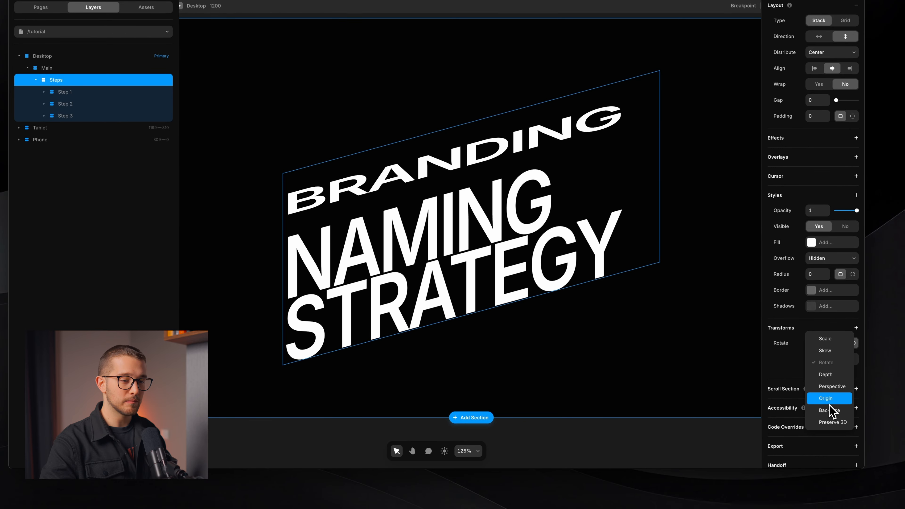
left_click(831, 422)
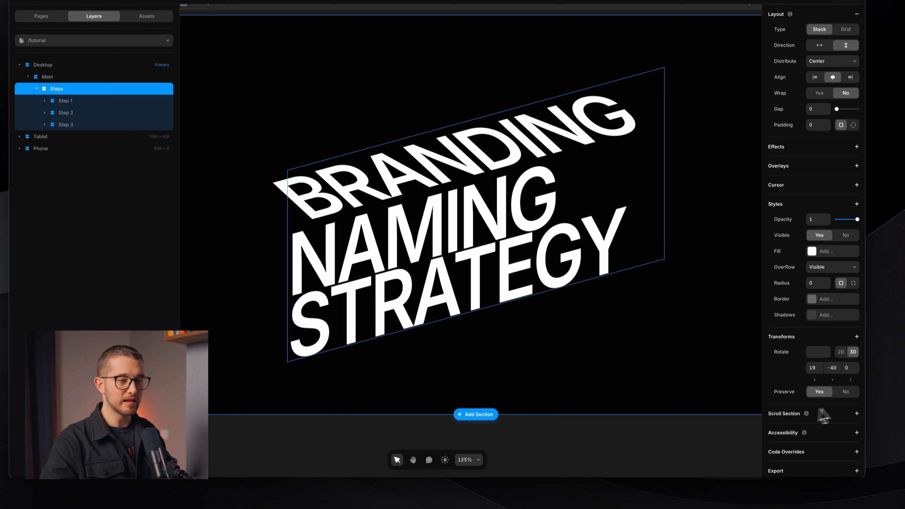
left_click(845, 392)
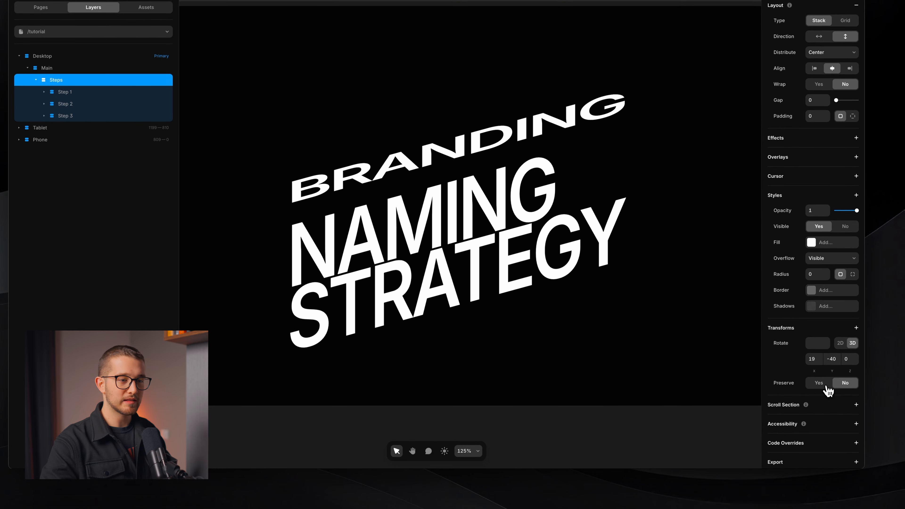
left_click(827, 387)
left_click(847, 388)
left_click(823, 388)
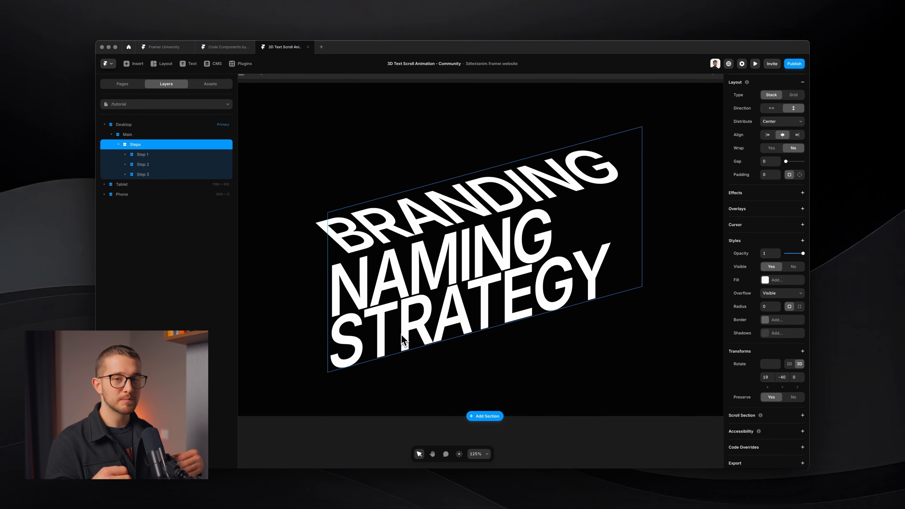
Step: Tilt Step 1's BRANDING row further back to -80° on the X axis
left_click(150, 155)
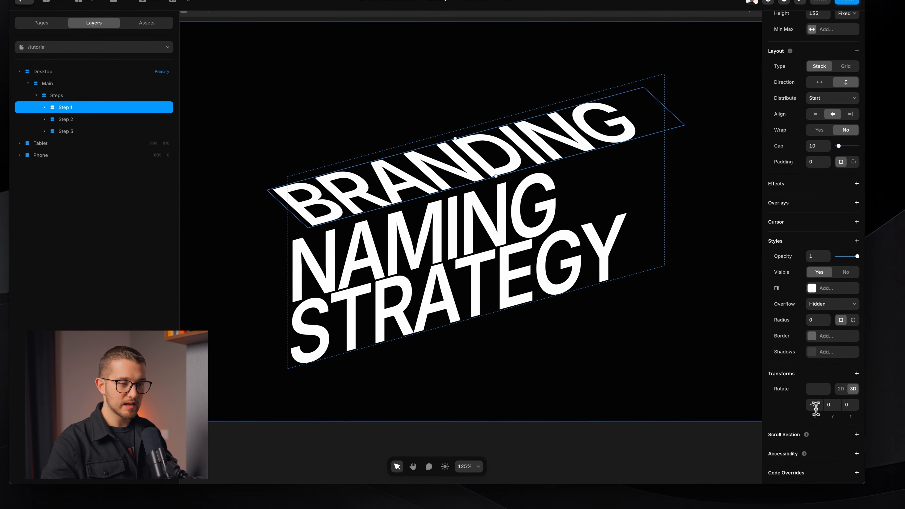
left_click(841, 466)
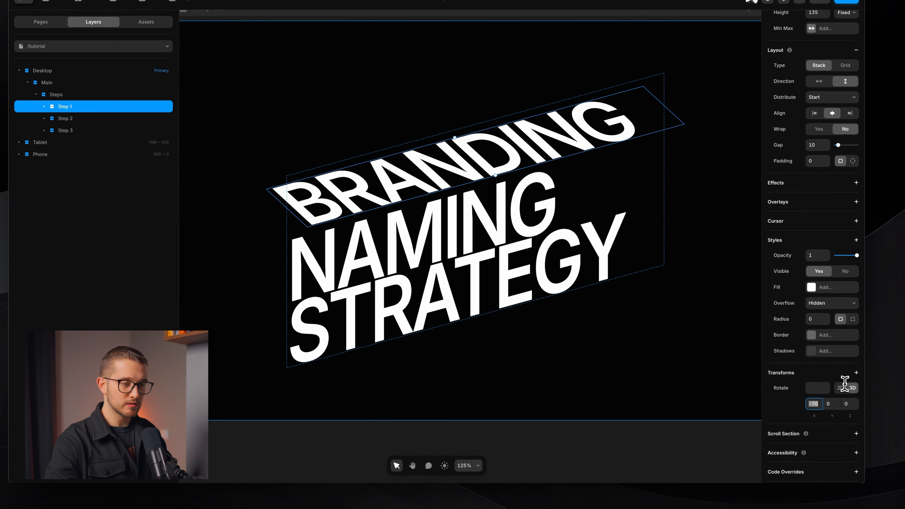
key("shift+Down")
key("shift+Down")
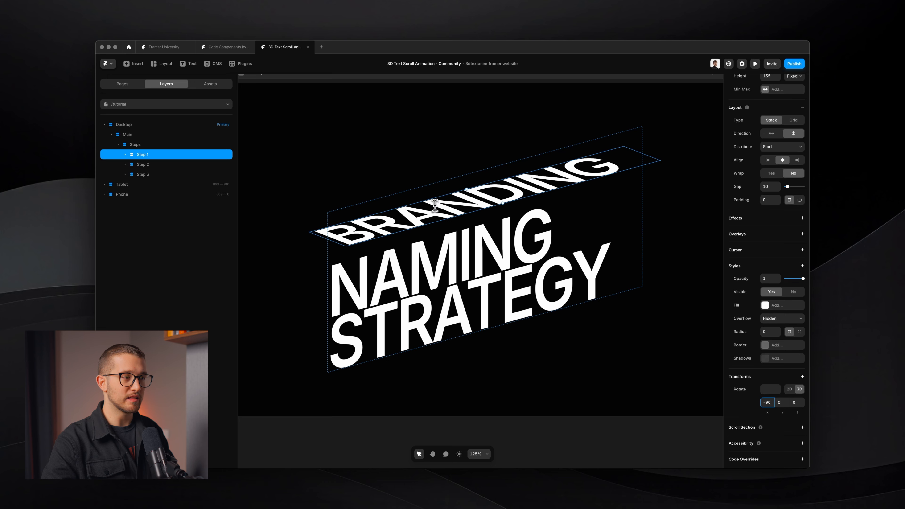
Step: Compare the tilted text stack against the published reference preview
key("super+Tab")
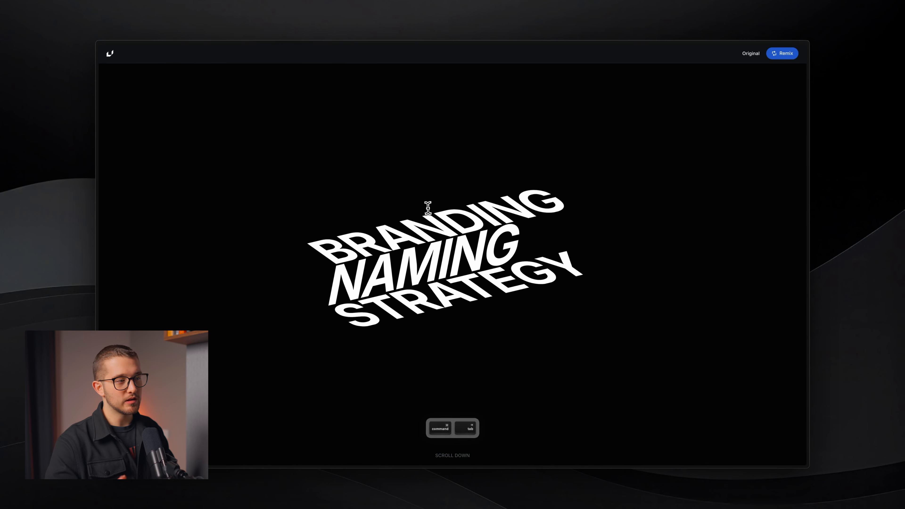
key("super+Tab")
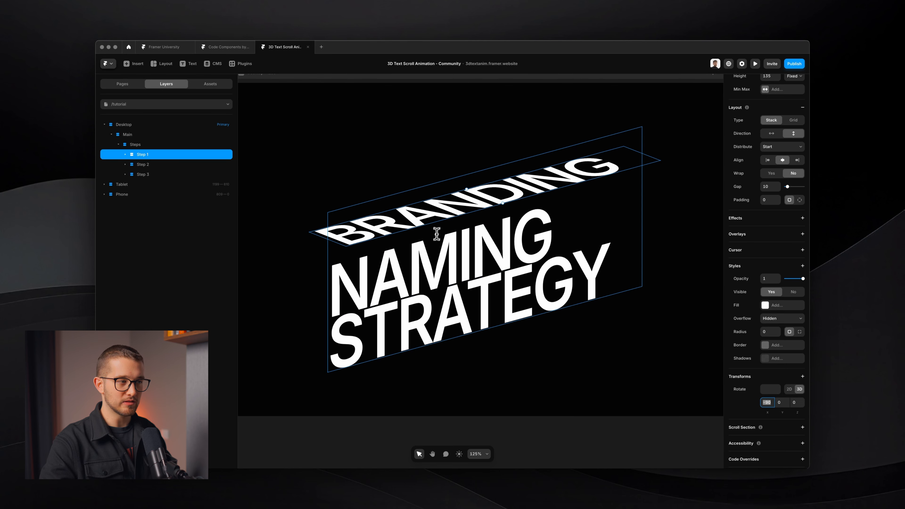
scroll(459, 243, "up", 5)
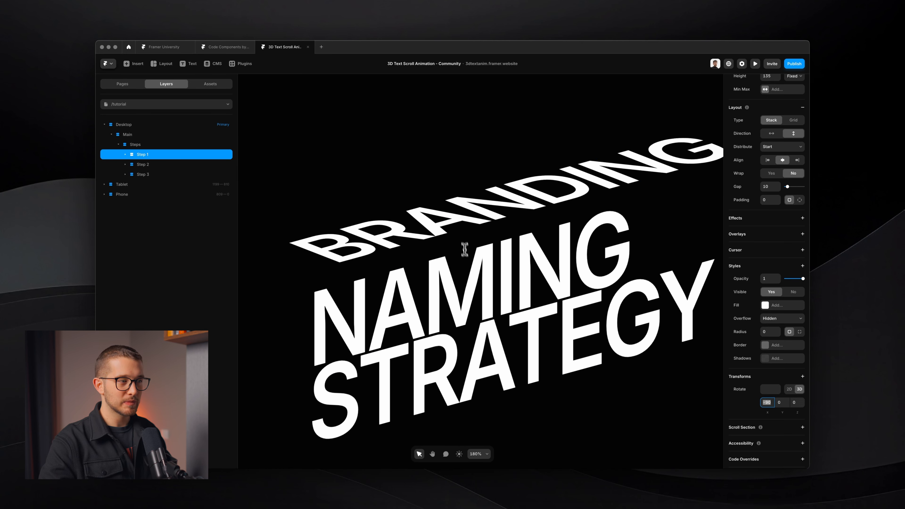
key("super+shift+4")
left_click_drag(446, 234, 479, 261)
key("Escape")
key("super+Tab")
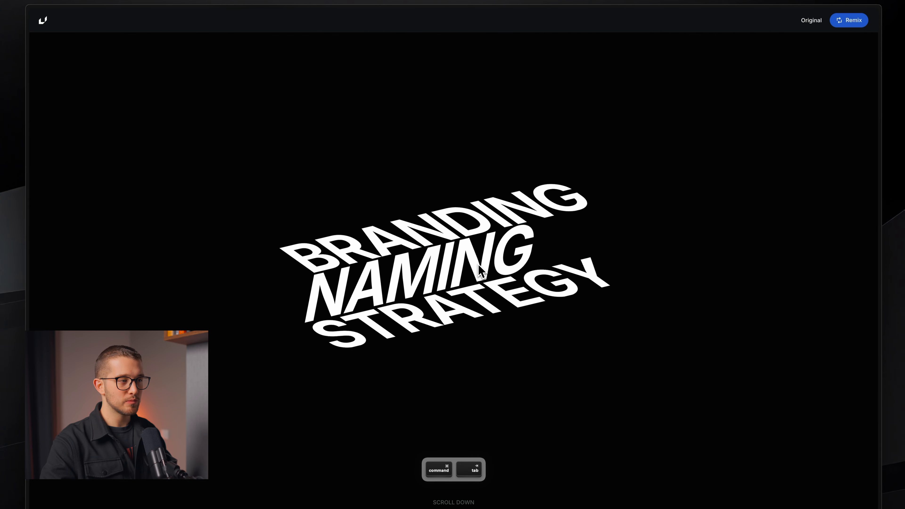
key("super+Tab")
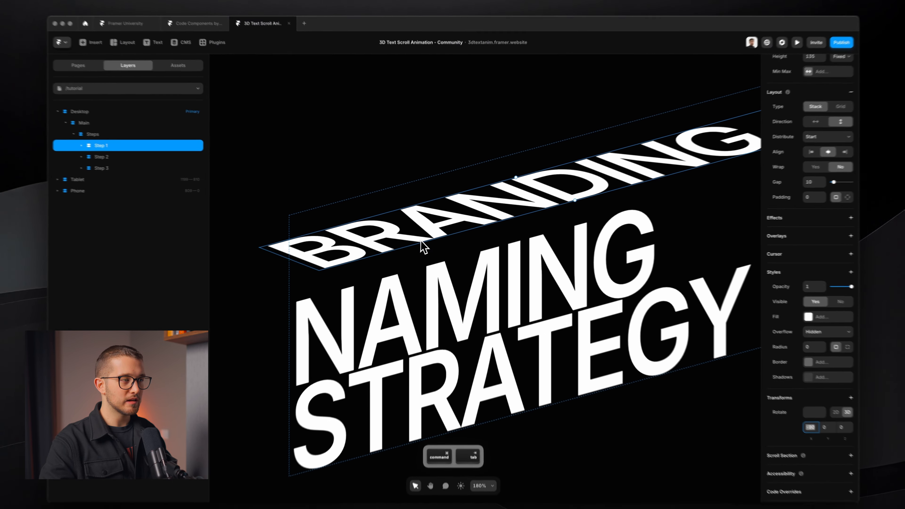
scroll(357, 269, "down", 3)
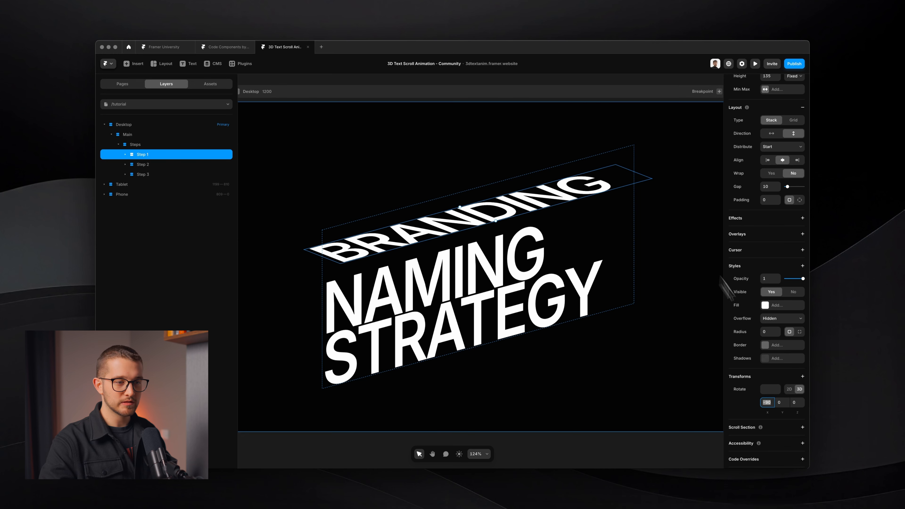
Step: Scrub BRANDING's X rotation through -6° and -149° back toward a readable tilt, then inspect the reference
left_click_drag(765, 402, 772, 370)
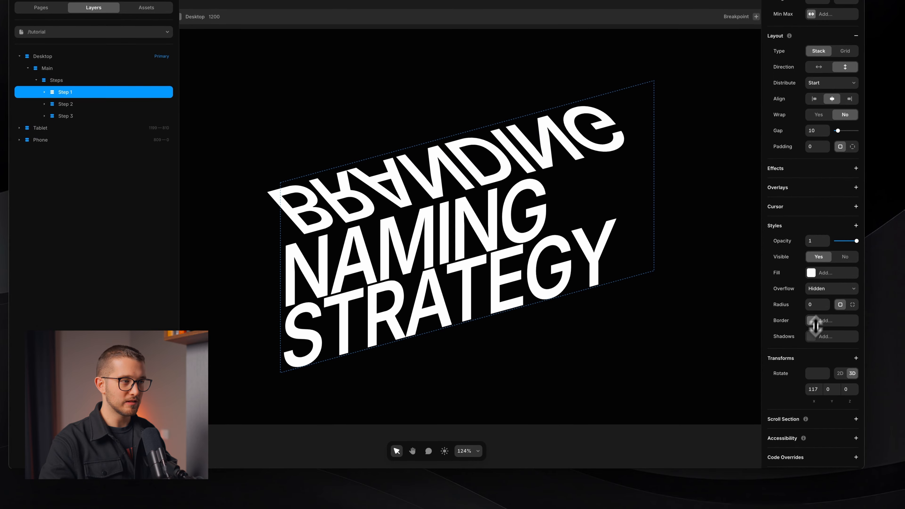
left_click_drag(818, 352, 771, 338)
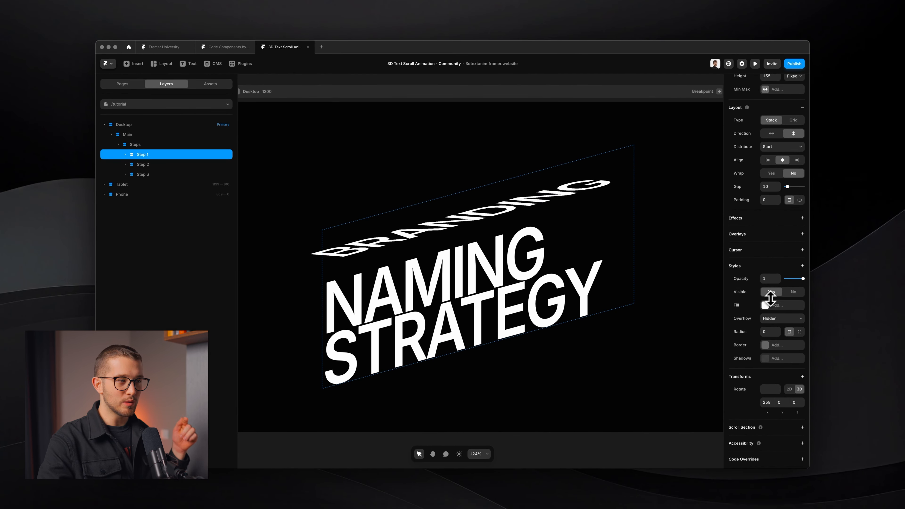
left_click_drag(770, 299, 779, 399)
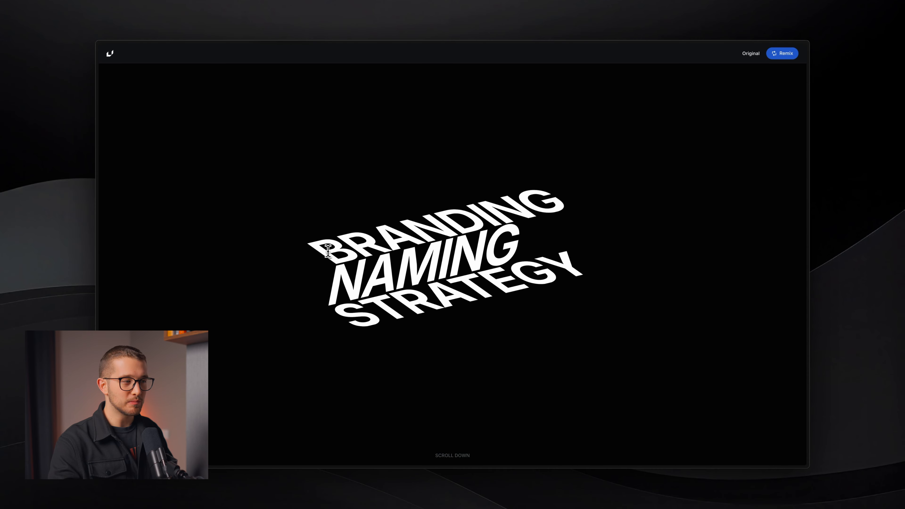
left_click_drag(321, 251, 550, 190)
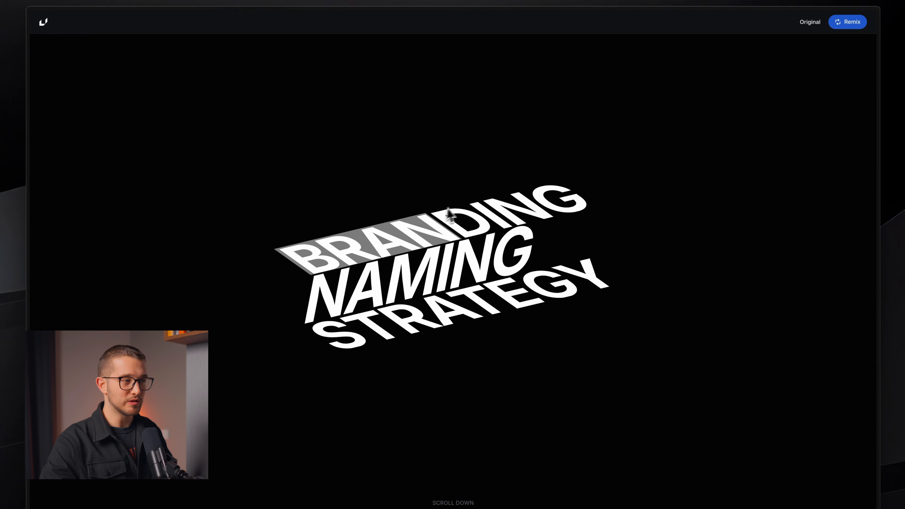
Step: Add an Origin transform to Step 1, centred at 50% / 50%
left_click(434, 282)
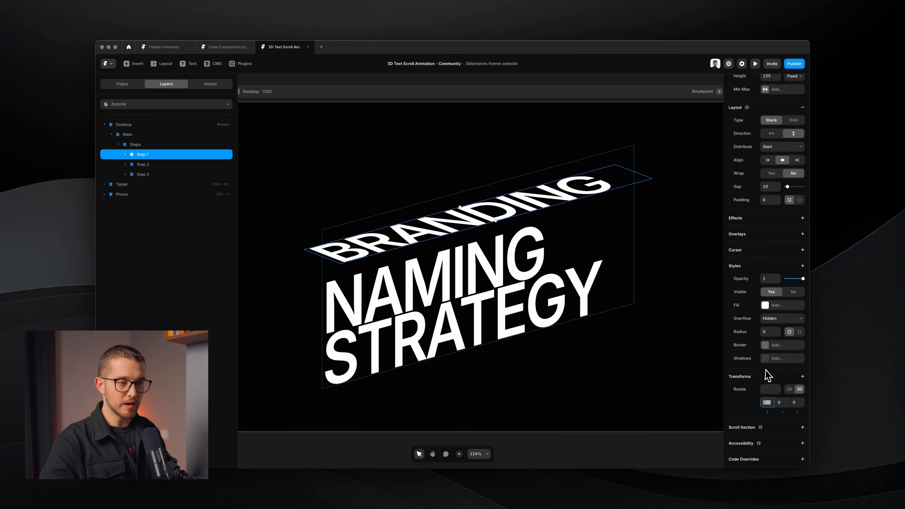
scroll(786, 381, "down", 2)
left_click(803, 342)
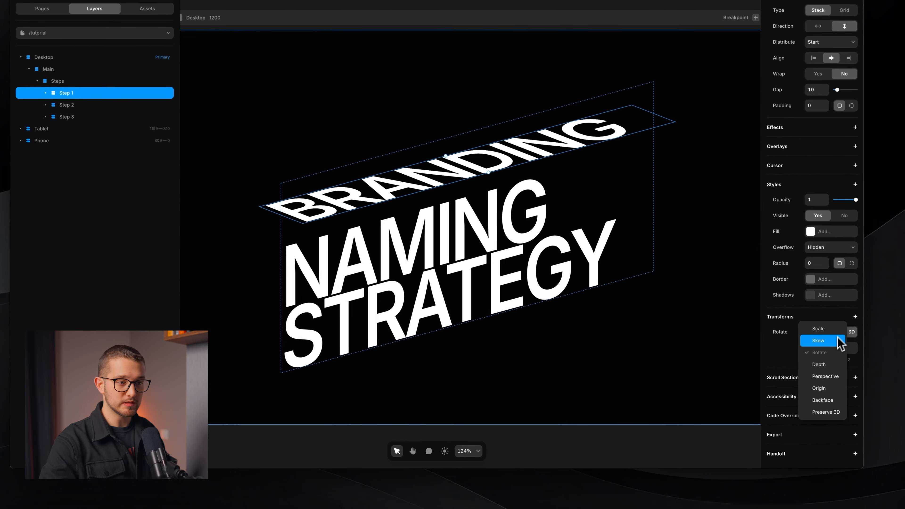
left_click(830, 389)
scroll(830, 352, "down", 1)
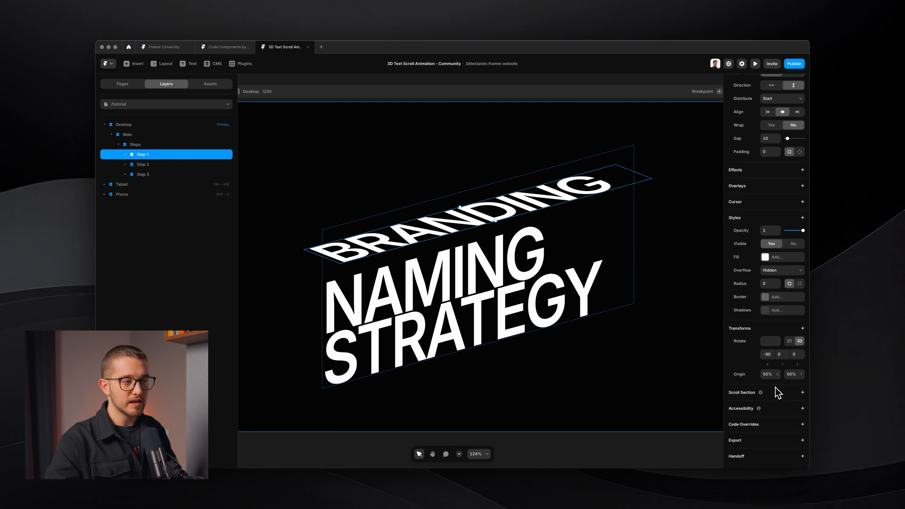
scroll(460, 312, "down", 5)
scroll(459, 312, "left", 5)
scroll(459, 313, "up", 3)
key("f")
mouse_move(335, 200)
left_mouse_down()
mouse_move(421, 260)
mouse_move(473, 337)
left_mouse_up()
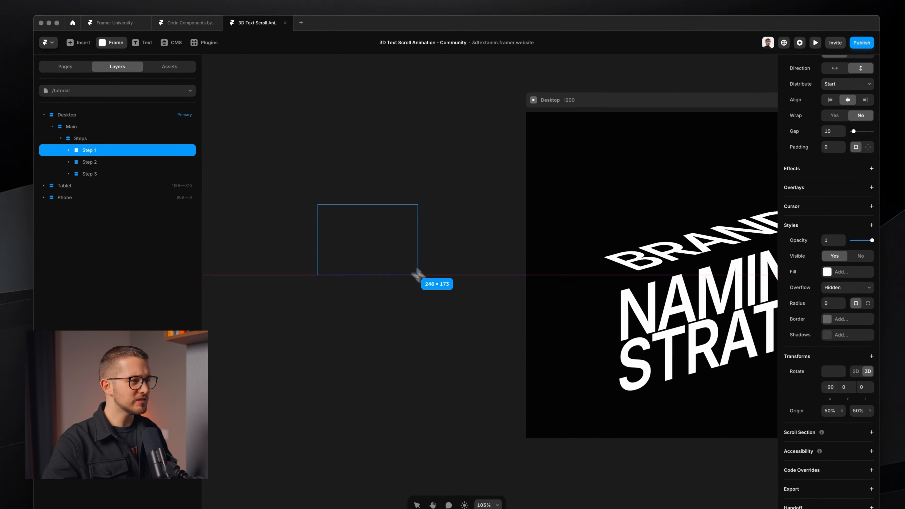
scroll(337, 243, "up", 5)
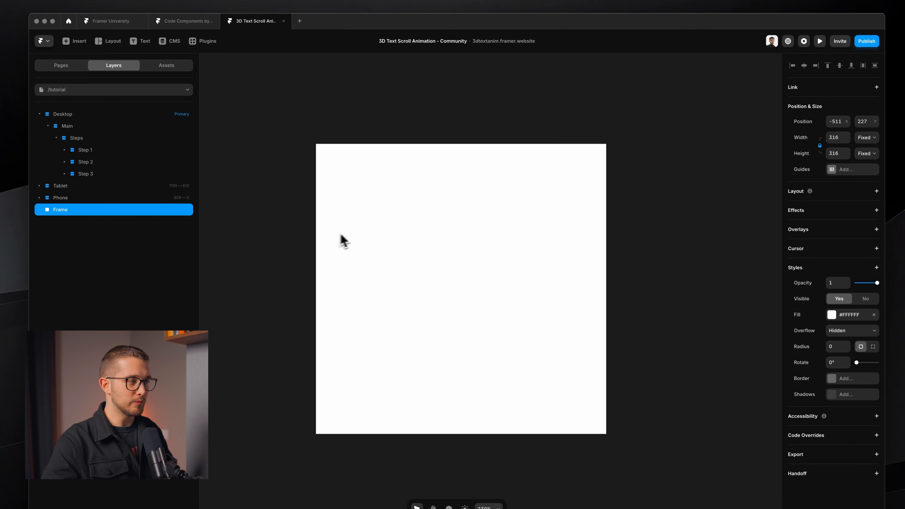
key("f")
left_click_drag(395, 220, 469, 291)
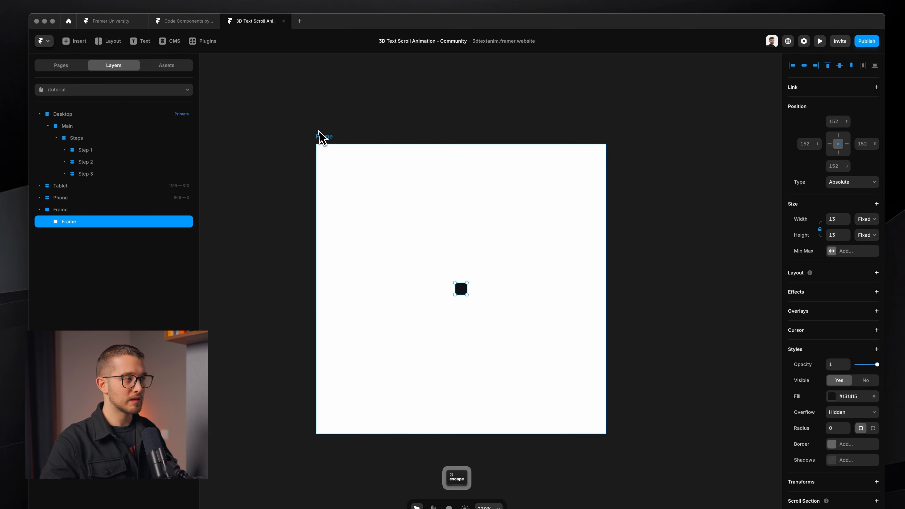
key("f")
left_click_drag(314, 134, 475, 141)
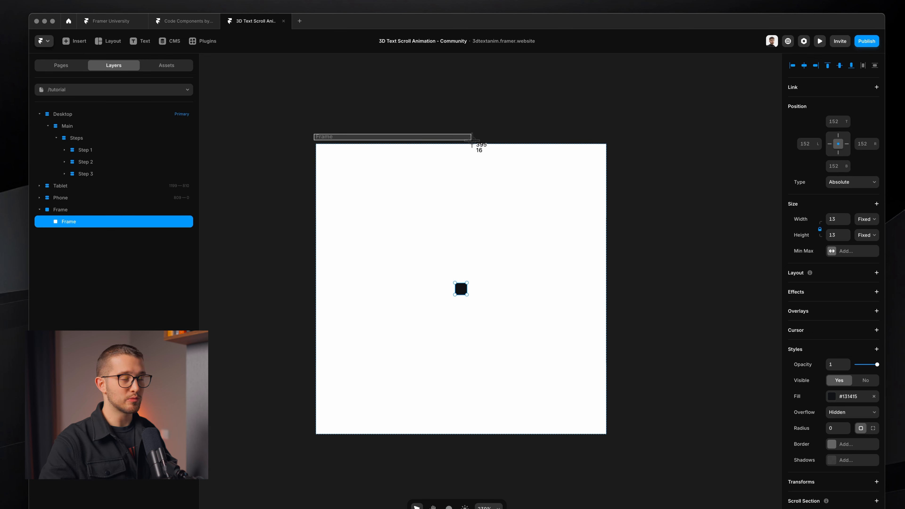
key("shift+super+4")
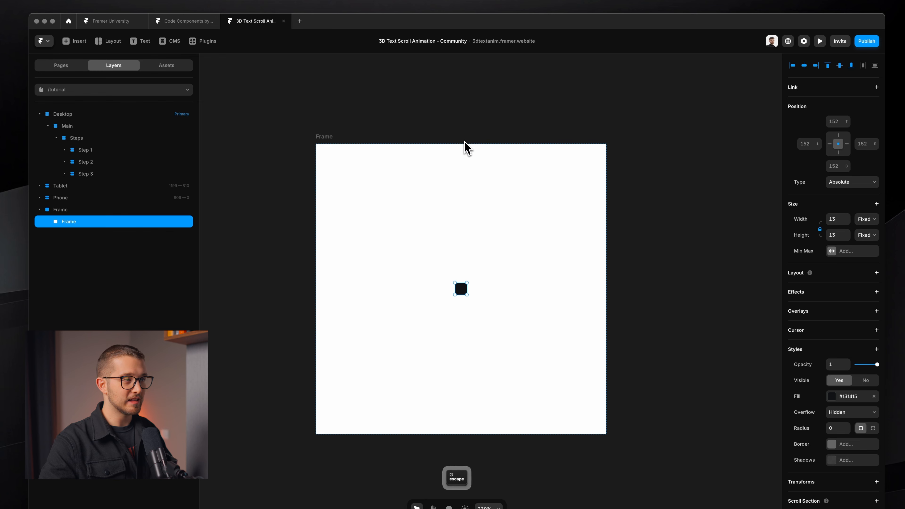
left_click_drag(456, 133, 466, 297)
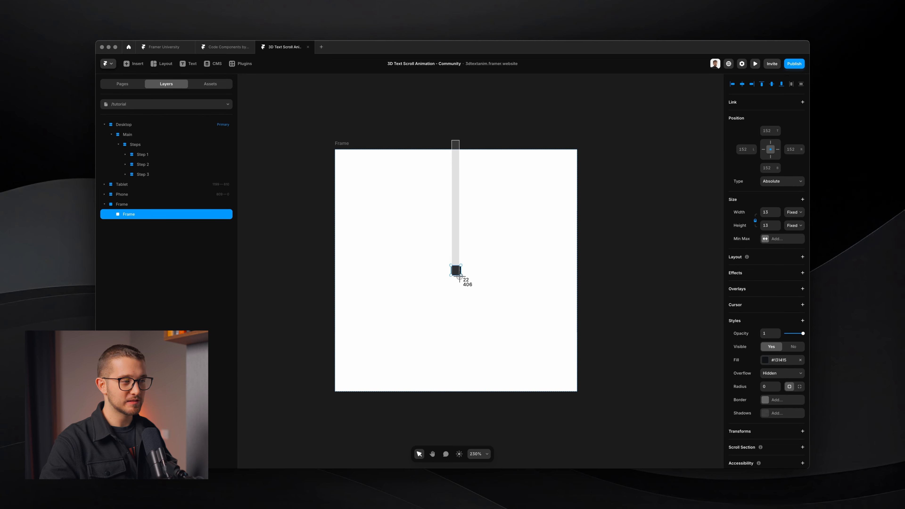
key("Escape")
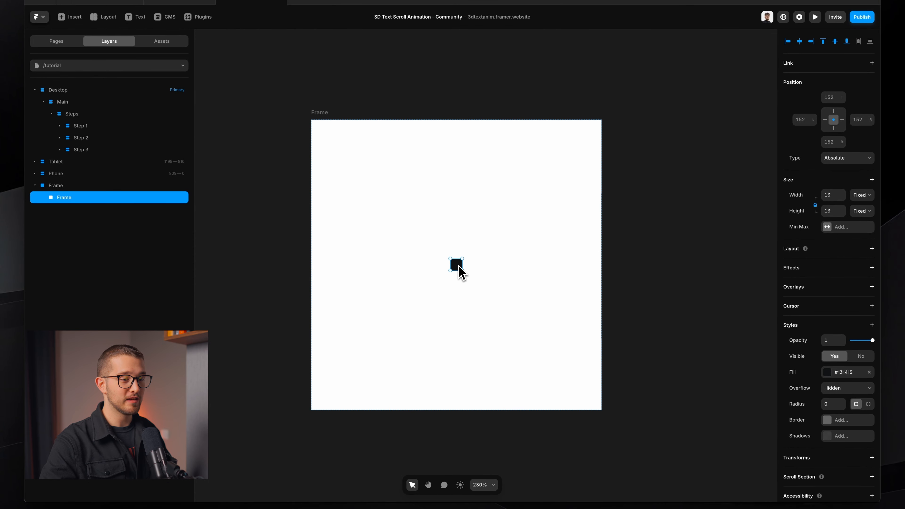
left_click_drag(459, 267, 463, 264)
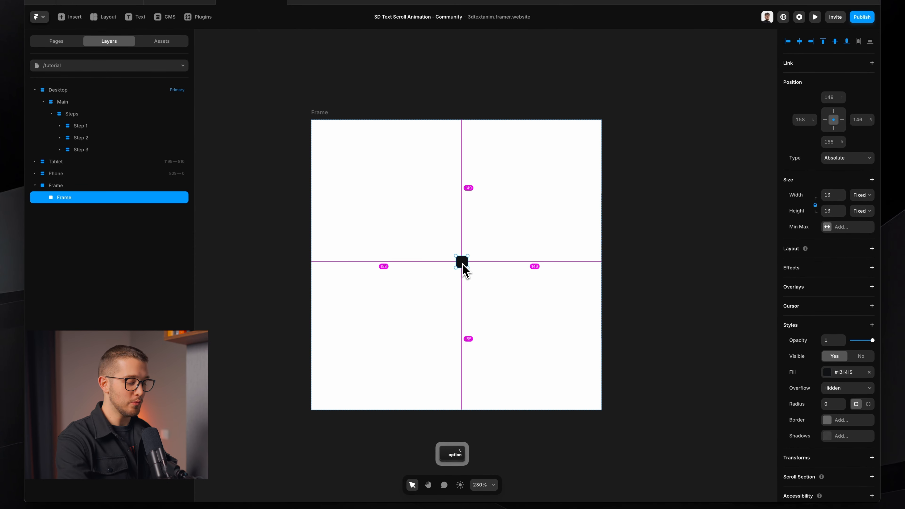
key("alt+h")
key("alt+v")
scroll(463, 264, "down", 1)
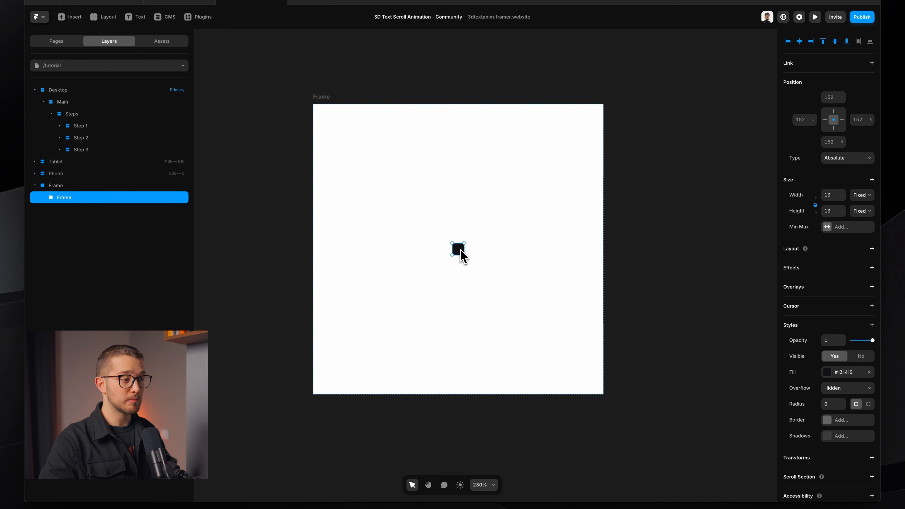
left_click_drag(460, 250, 460, 255)
left_click_drag(461, 315, 459, 389)
scroll(483, 325, "down", 2)
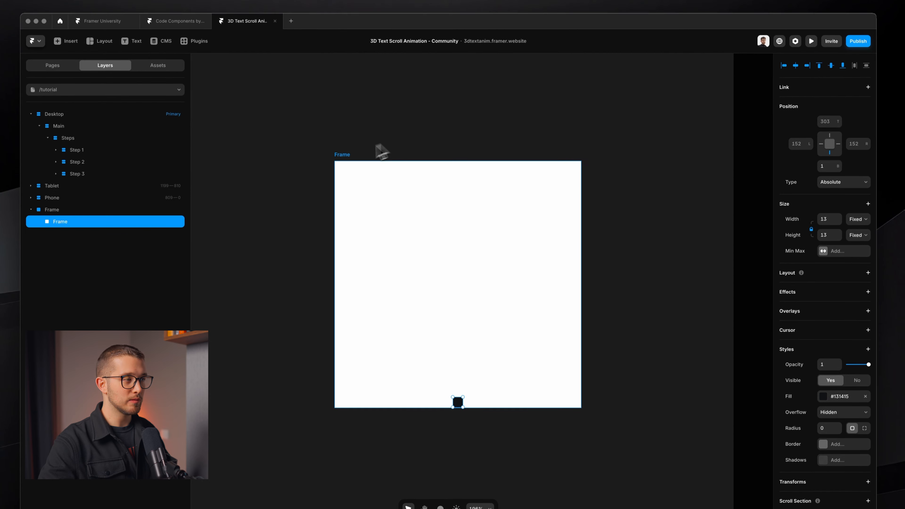
left_click(349, 131)
left_click(343, 122)
key("f")
left_click_drag(332, 151, 473, 160)
left_click_drag(459, 137, 468, 346)
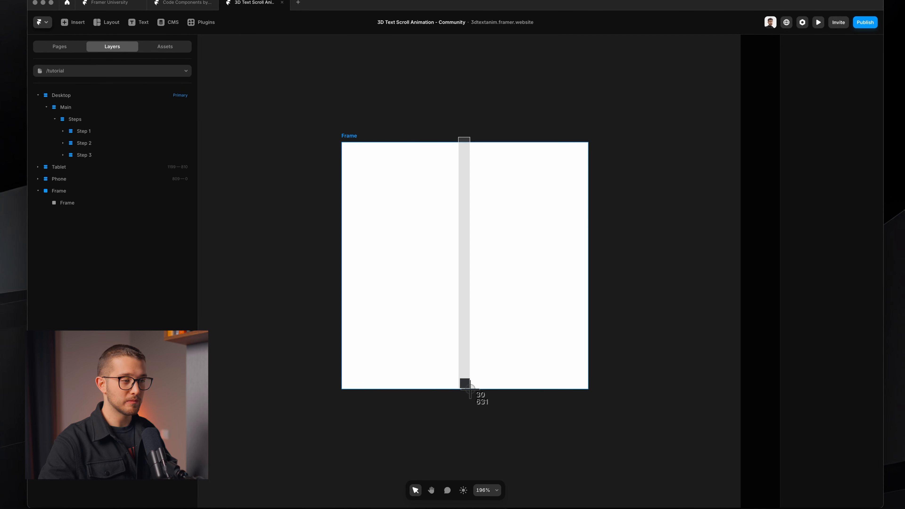
key("Delete")
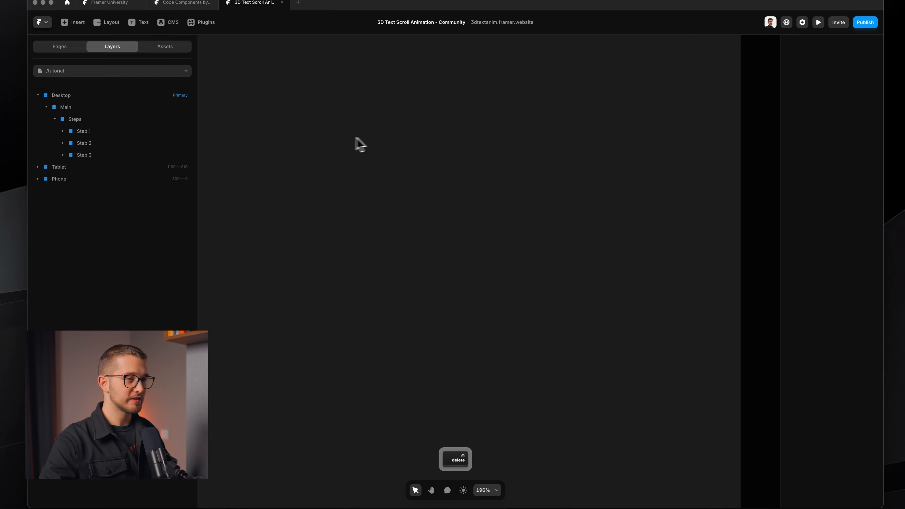
scroll(594, 222, "right", 12)
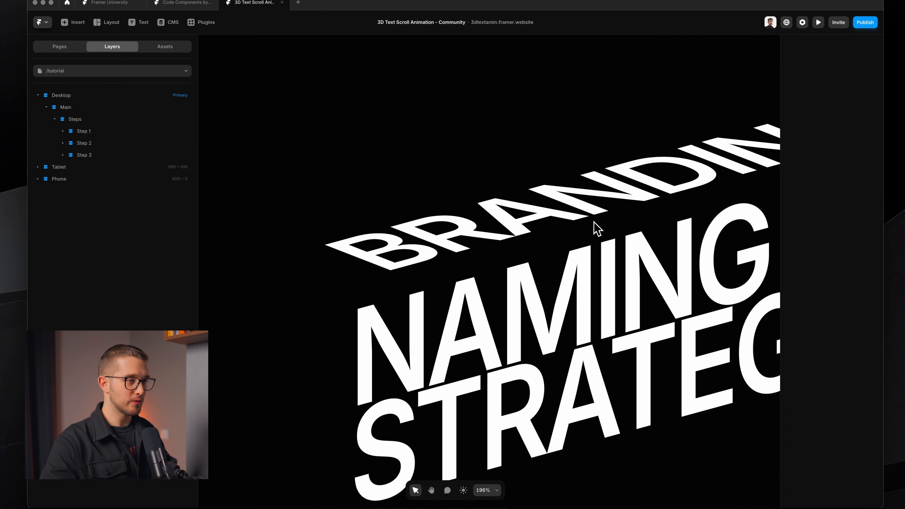
Step: Move the BRANDING step's transform origin to its bottom edge, 50% / 100%
scroll(595, 222, "down", 2)
scroll(594, 222, "right", 4)
scroll(594, 222, "up", 1)
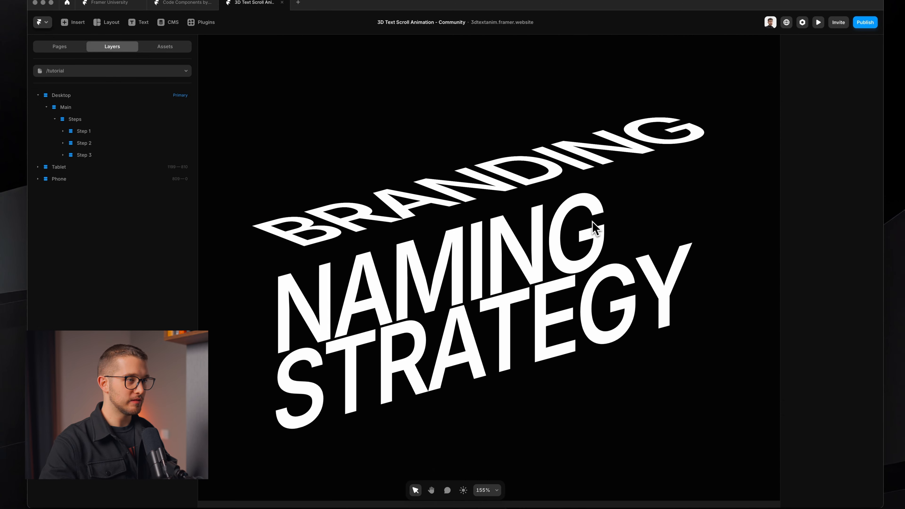
left_click(476, 146, "super")
left_click(91, 133)
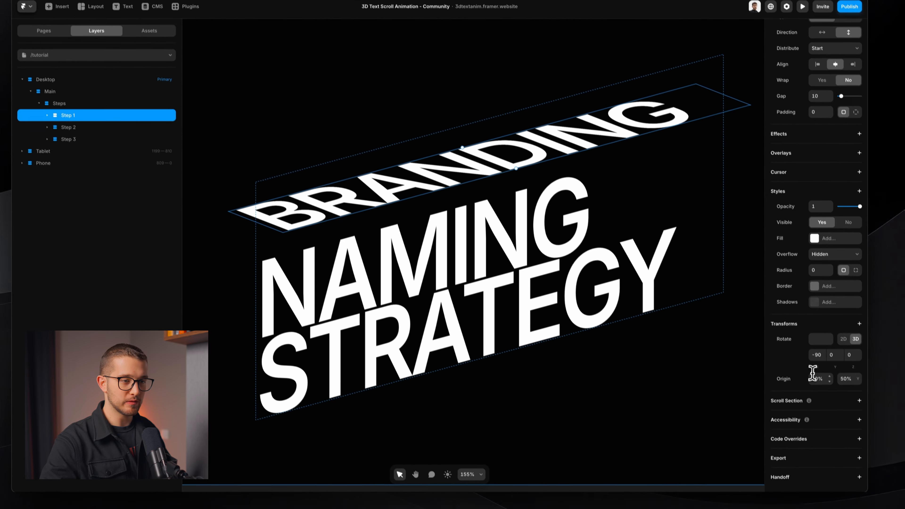
left_click(853, 416)
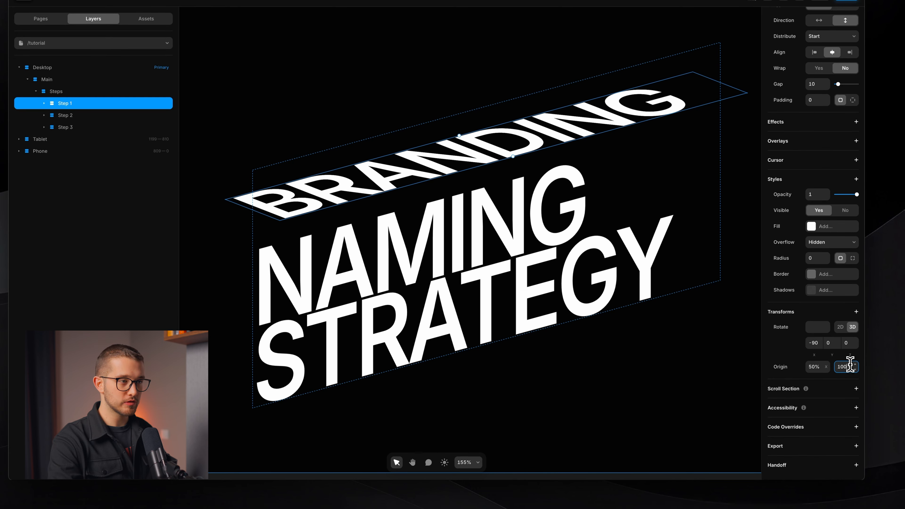
key("Return")
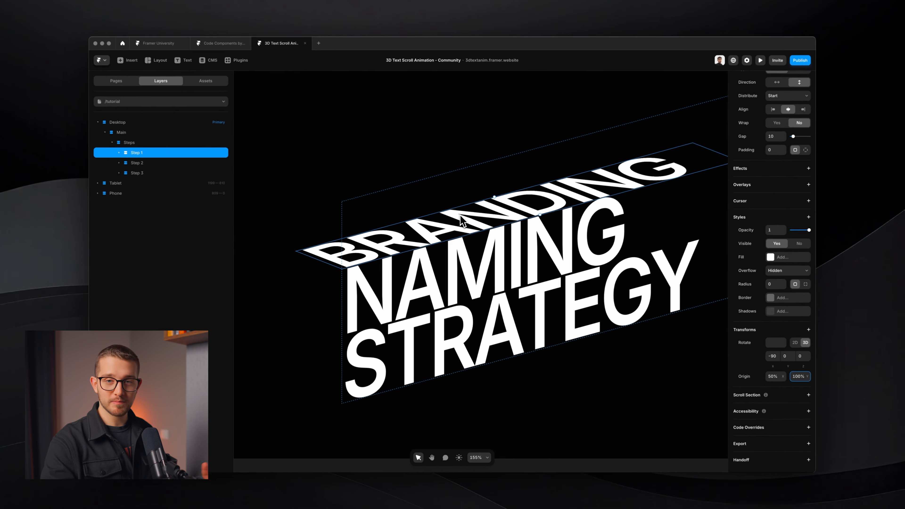
Step: Swing BRANDING around the bottom hinge, then set its X rotation to -90° so it lies flat
scroll(461, 215, "right", 1)
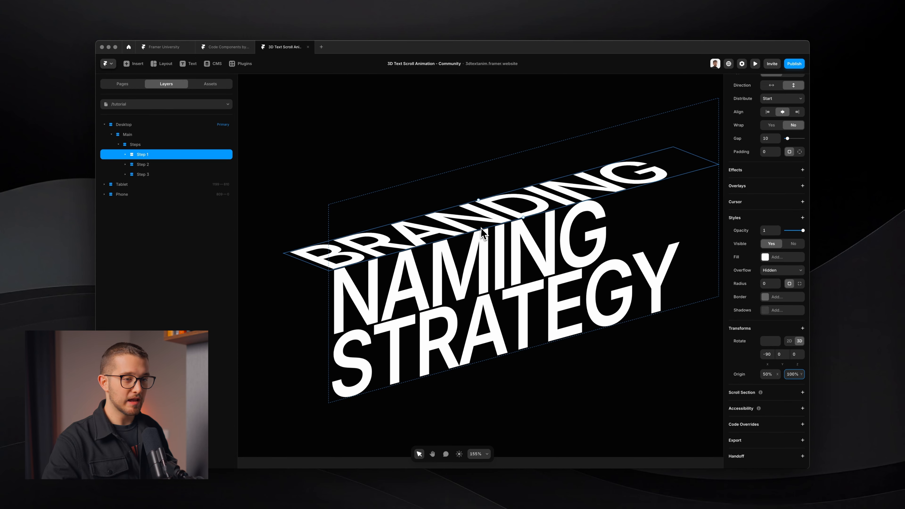
left_click_drag(768, 364, 797, 259)
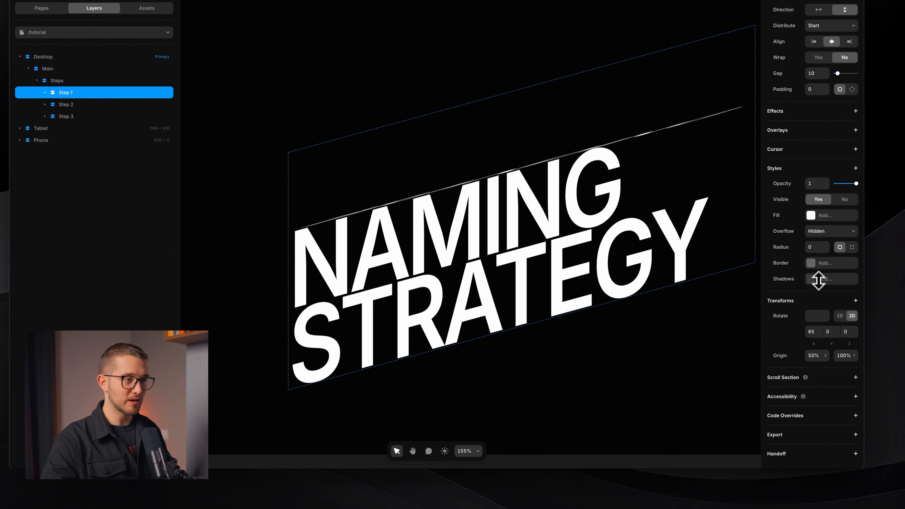
left_click_drag(755, 292, 759, 344)
left_click_drag(770, 355, 707, 321)
key("BackSpace")
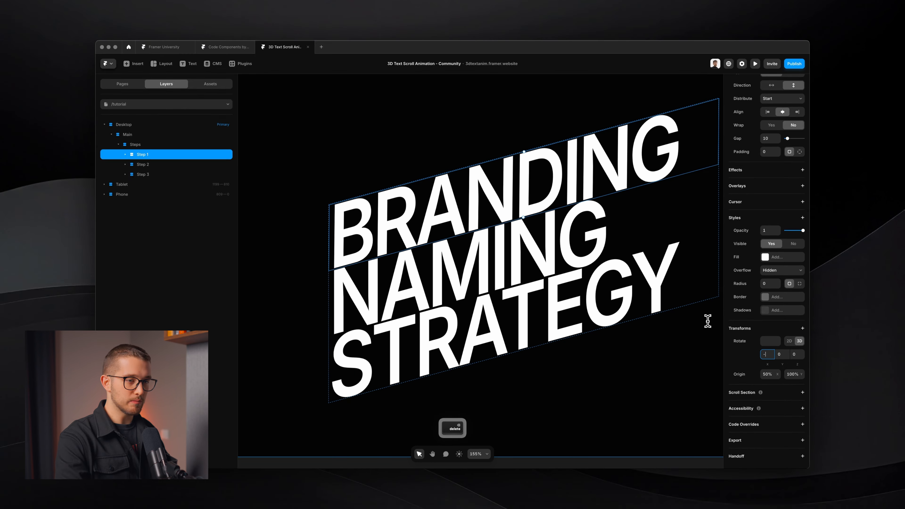
type("-90")
key("Return")
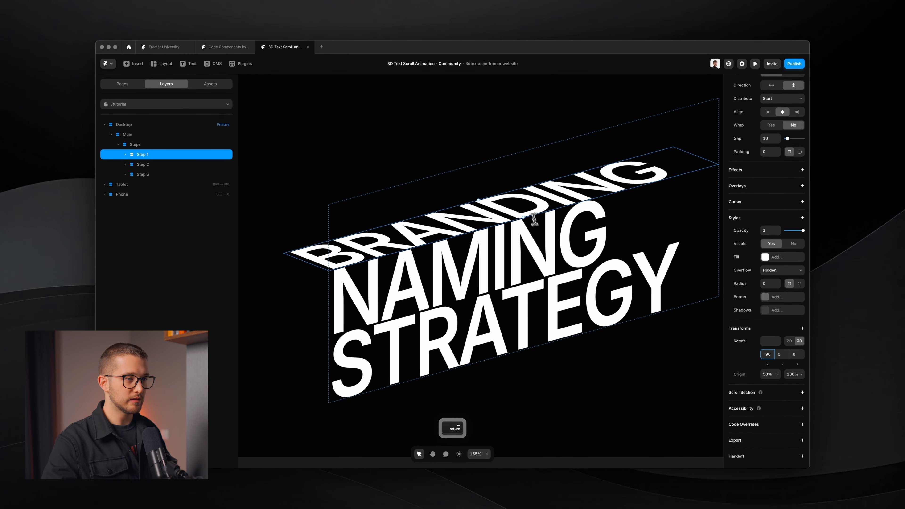
scroll(534, 218, "down", 5)
scroll(533, 217, "right", 2)
scroll(534, 217, "left", 1)
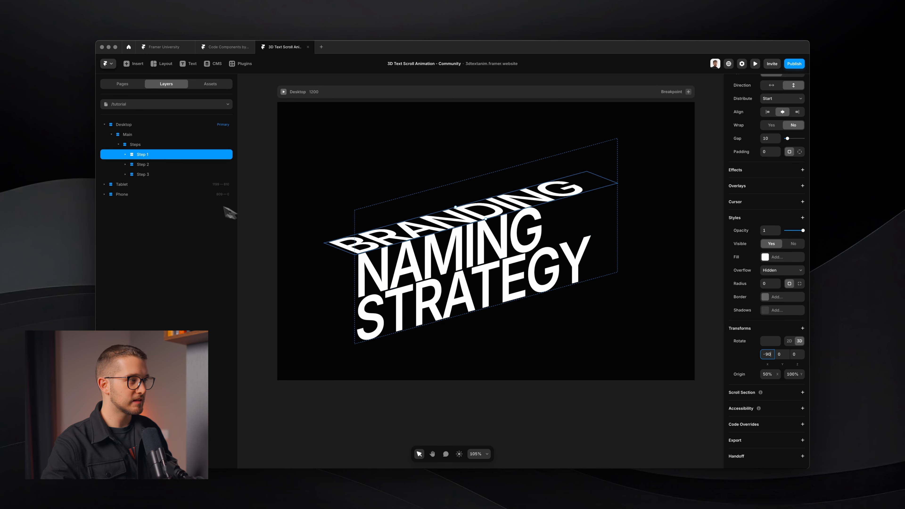
Step: Add a 3D Rotate to the STRATEGY step with X set to -90°
left_click(143, 174)
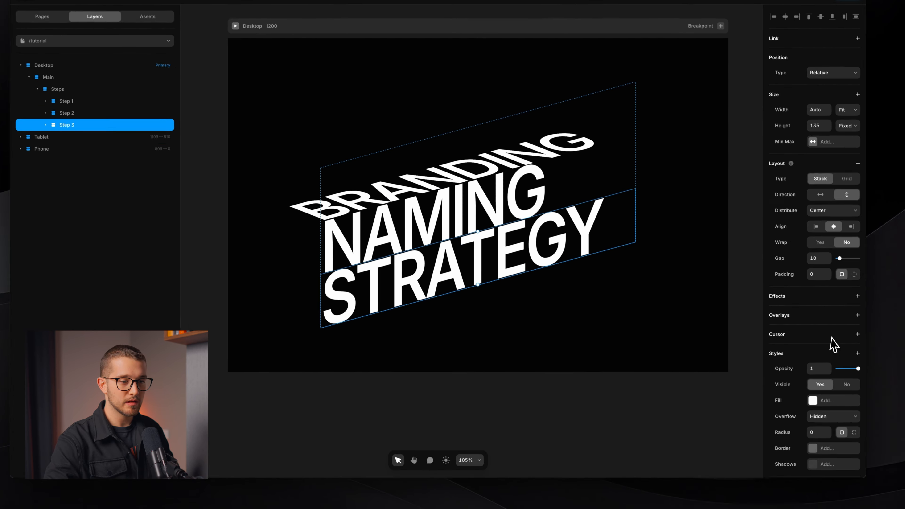
scroll(833, 342, "down", 3)
left_click(828, 367)
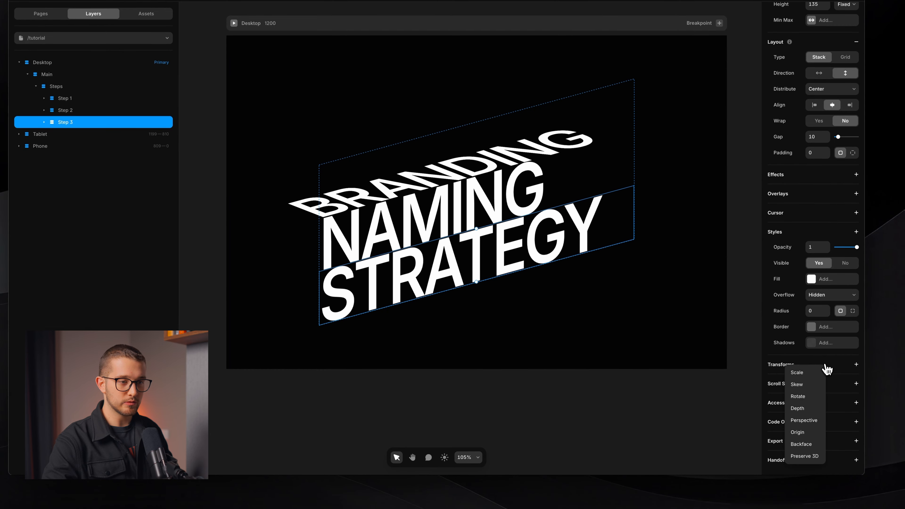
left_click(808, 397)
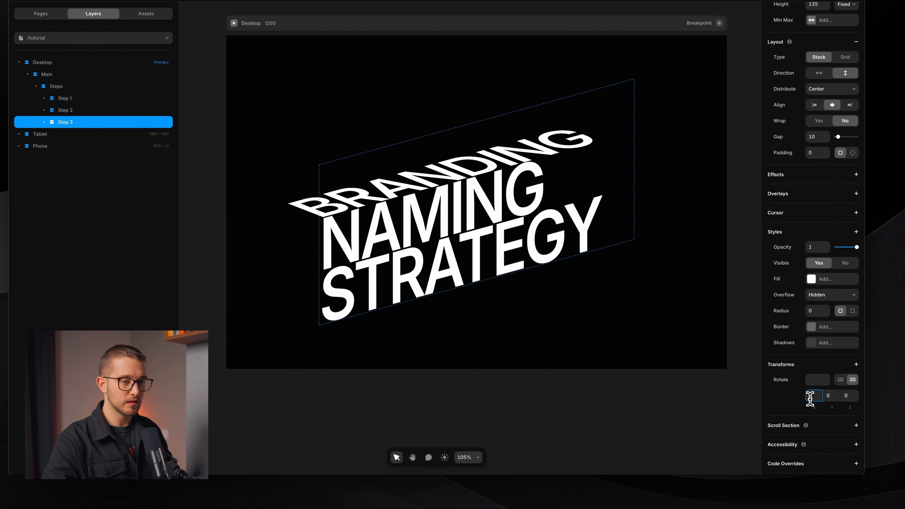
left_click_drag(816, 409, 817, 440)
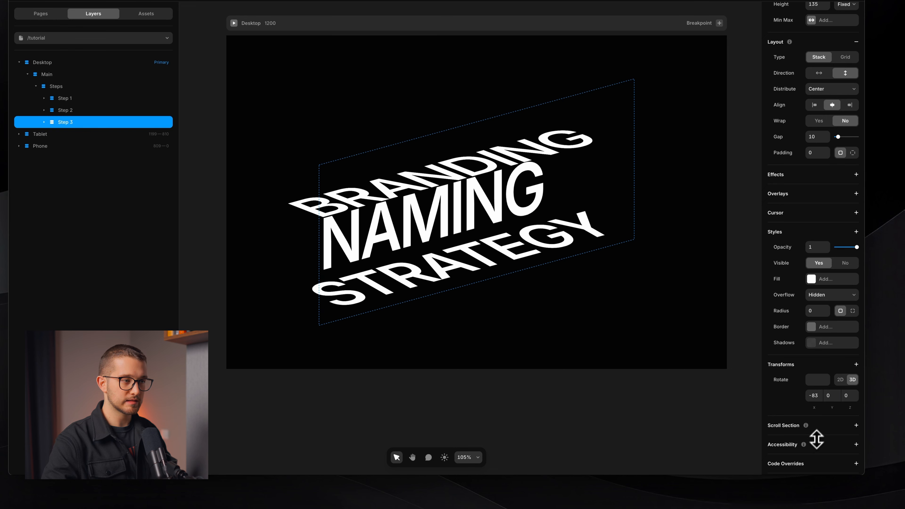
type("-")
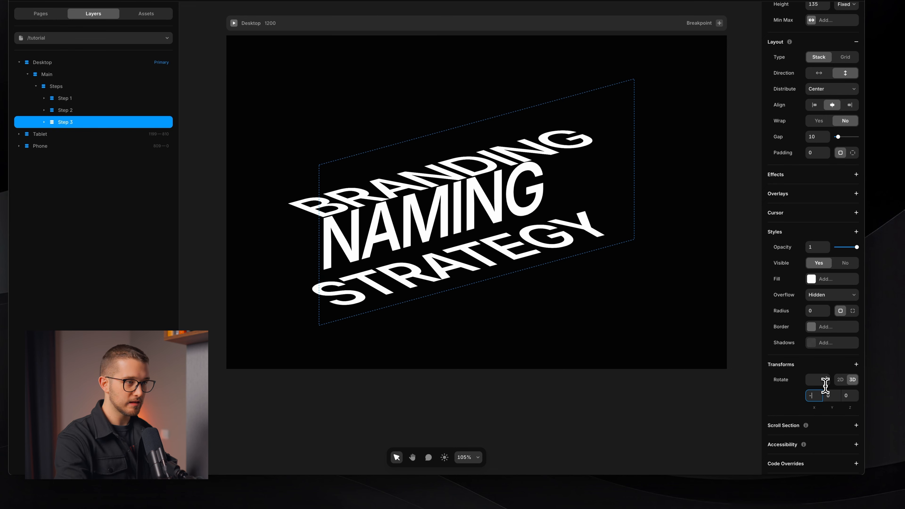
type("90")
key("Return")
scroll(425, 193, "up", 3)
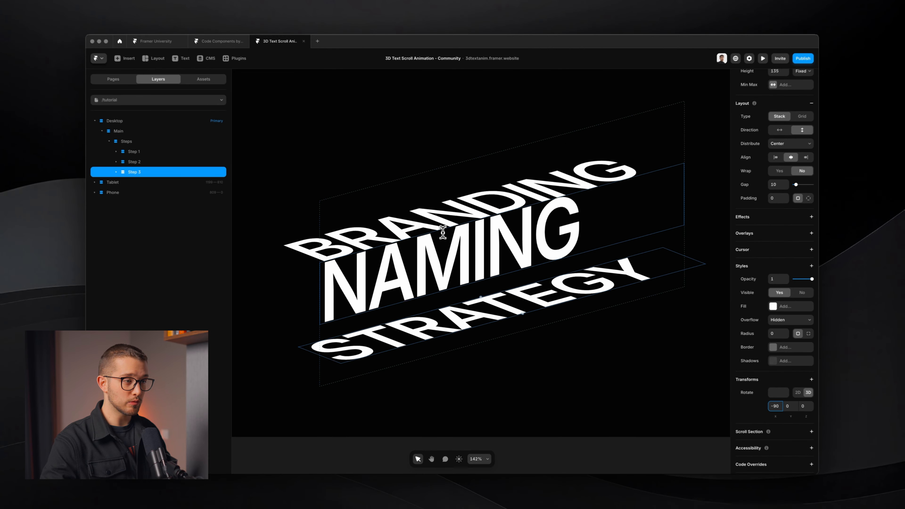